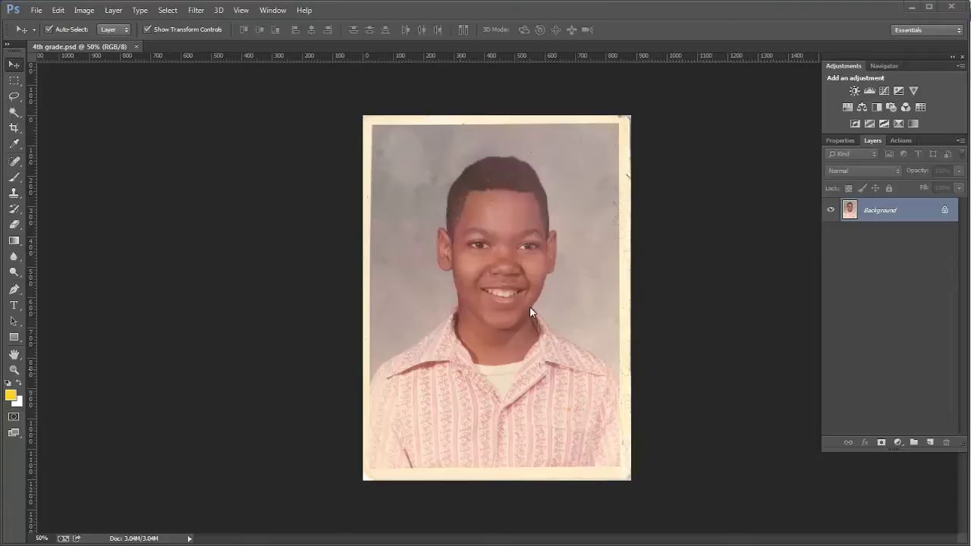
# - Examine the scanned portrait up close, checking the face, backdrop, shirt and worn white border for fading and damage
pyautogui.press('z')
pyautogui.click(507, 262)
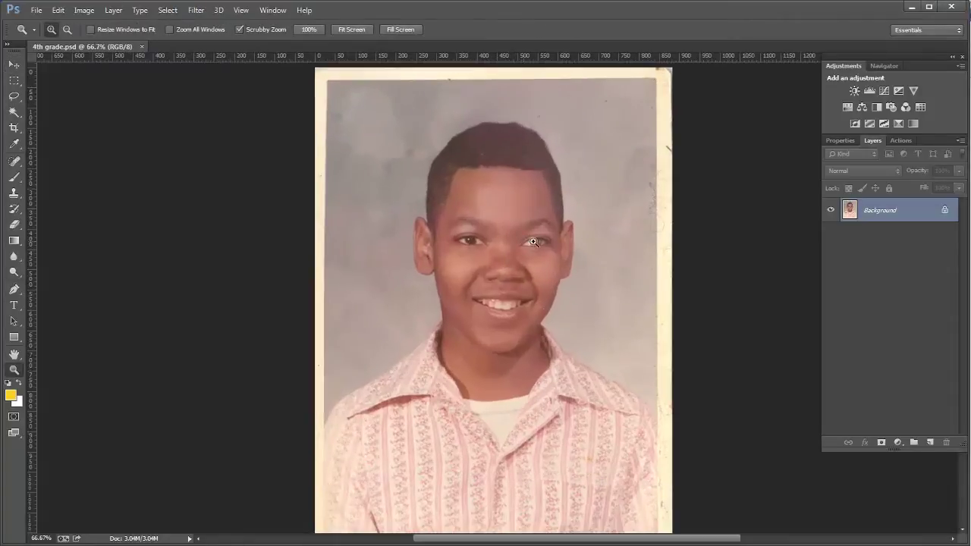
pyautogui.click(533, 241)
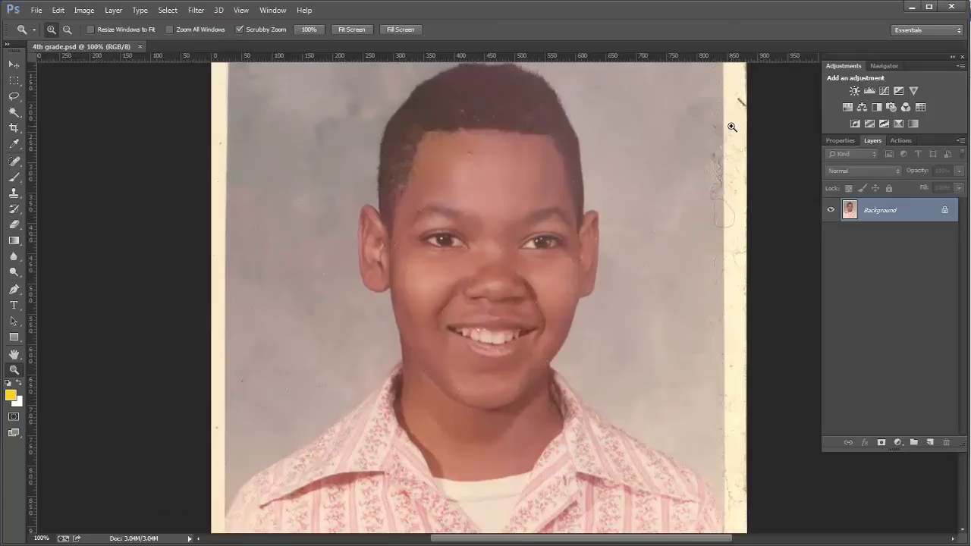
pyautogui.moveTo(490, 254); pyautogui.dragTo(591, 383)
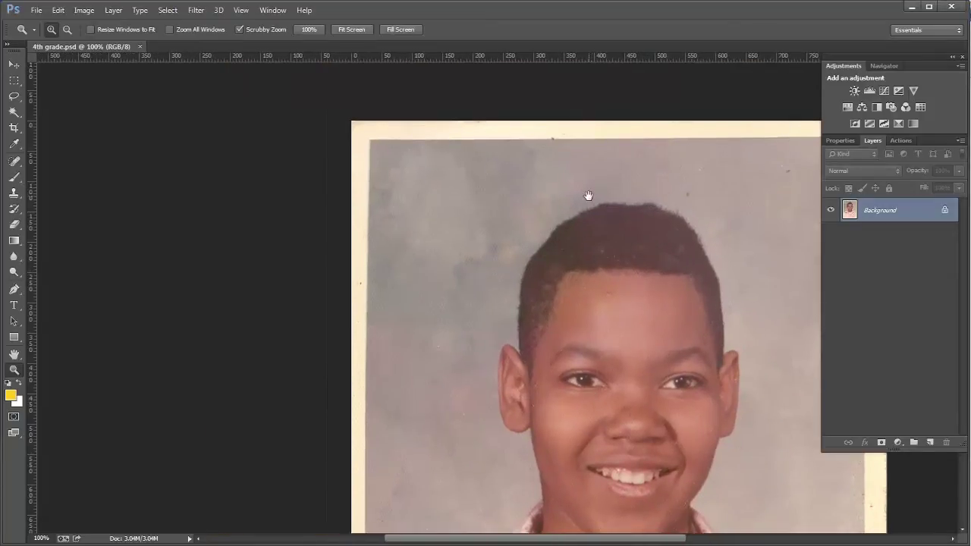
pyautogui.moveTo(588, 196); pyautogui.dragTo(494, 238)
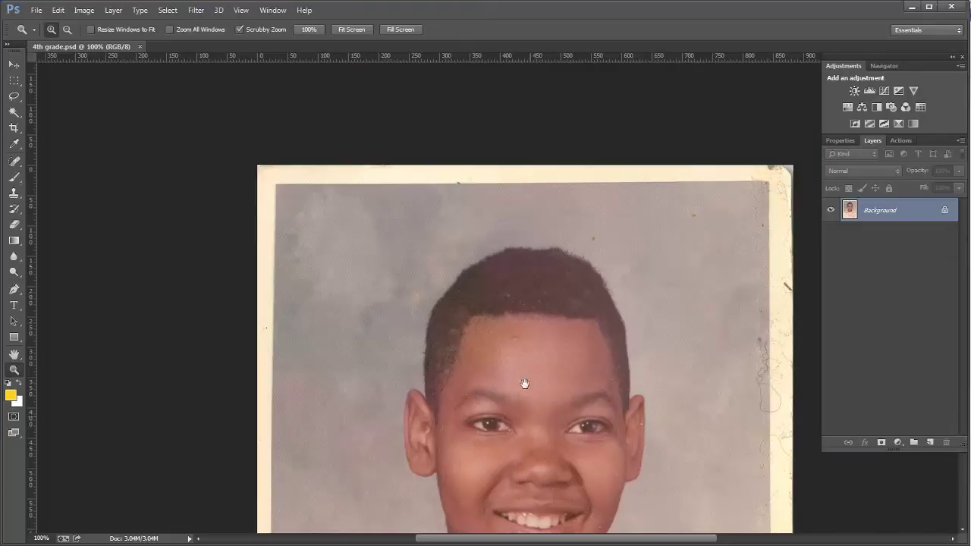
pyautogui.moveTo(524, 383); pyautogui.dragTo(507, 298)
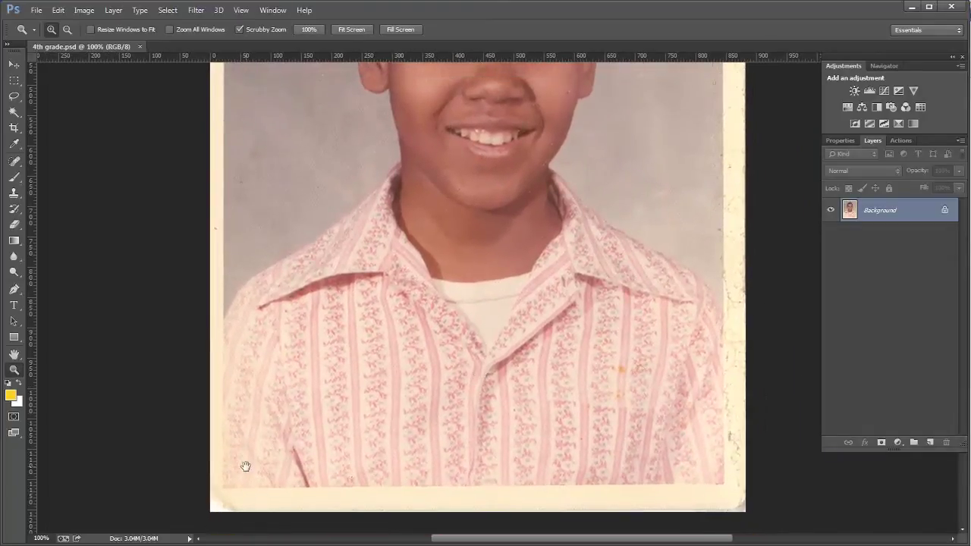
pyautogui.press('alt')
pyautogui.keyDown('alt'); pyautogui.click(502, 213); pyautogui.keyUp('alt')
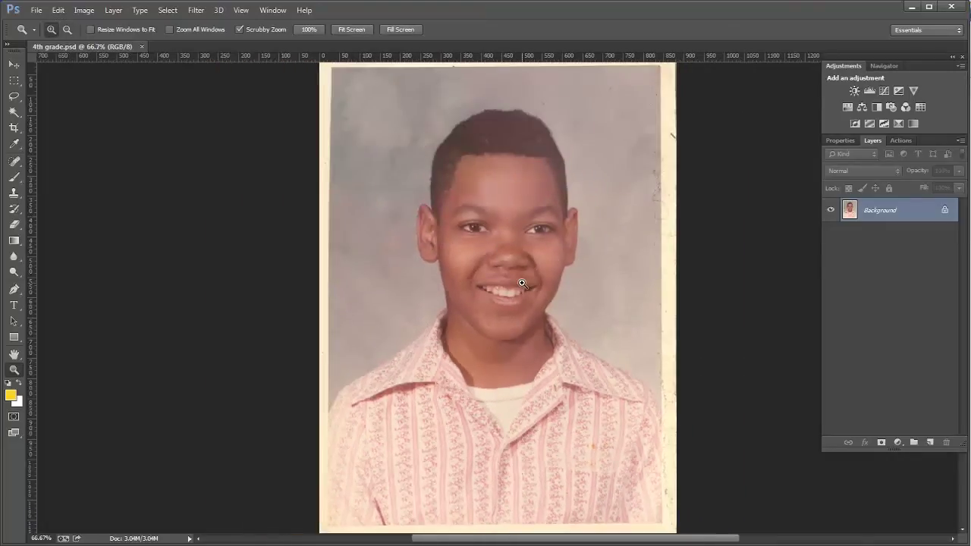
pyautogui.keyDown('alt'); pyautogui.click(505, 282); pyautogui.keyUp('alt')
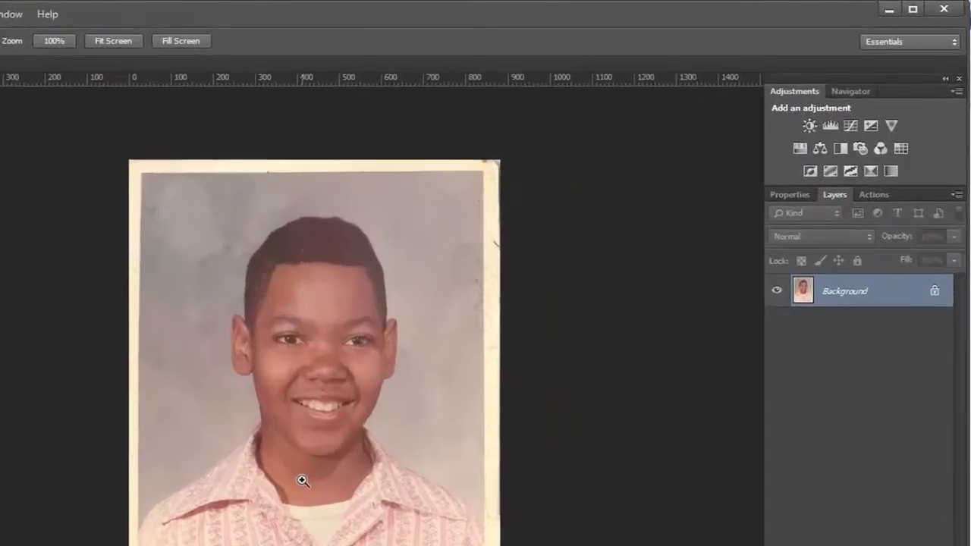
# - Duplicate the Background layer, then hide and show the copy to check it against the original
pyautogui.hotkey('ctrl', 'j')
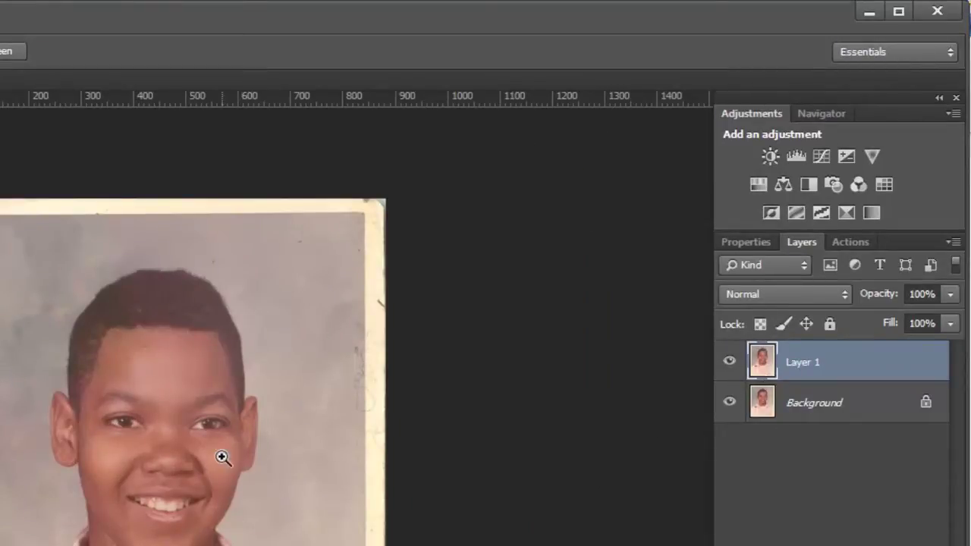
pyautogui.click(729, 362)
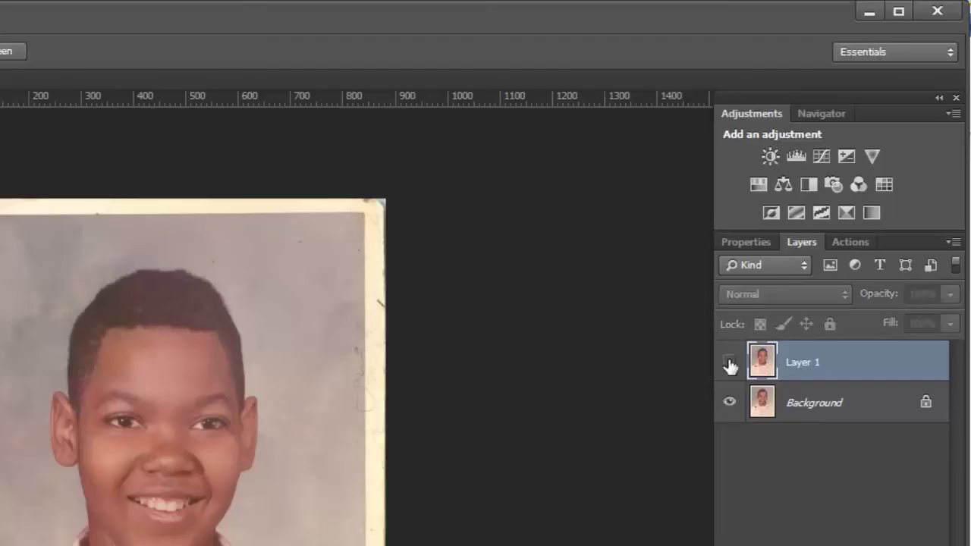
pyautogui.click(729, 362)
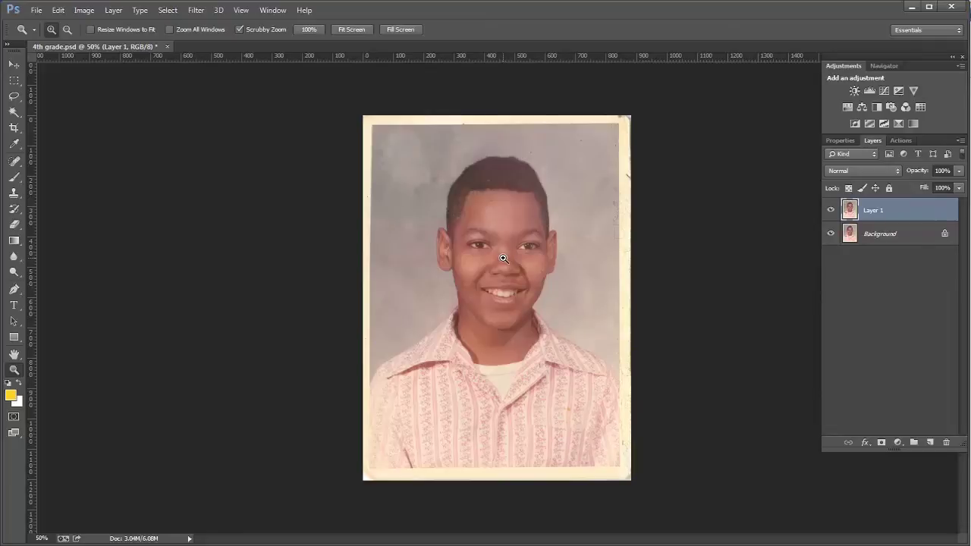
# - Add a Curves adjustment layer and set its white point by sampling the yellowed border right of the portrait
pyautogui.click(503, 267)
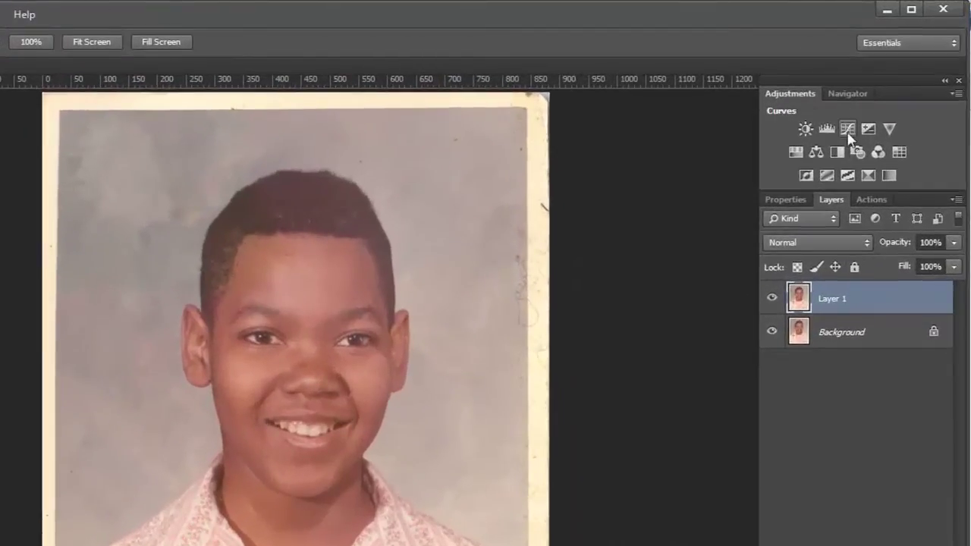
pyautogui.click(848, 131)
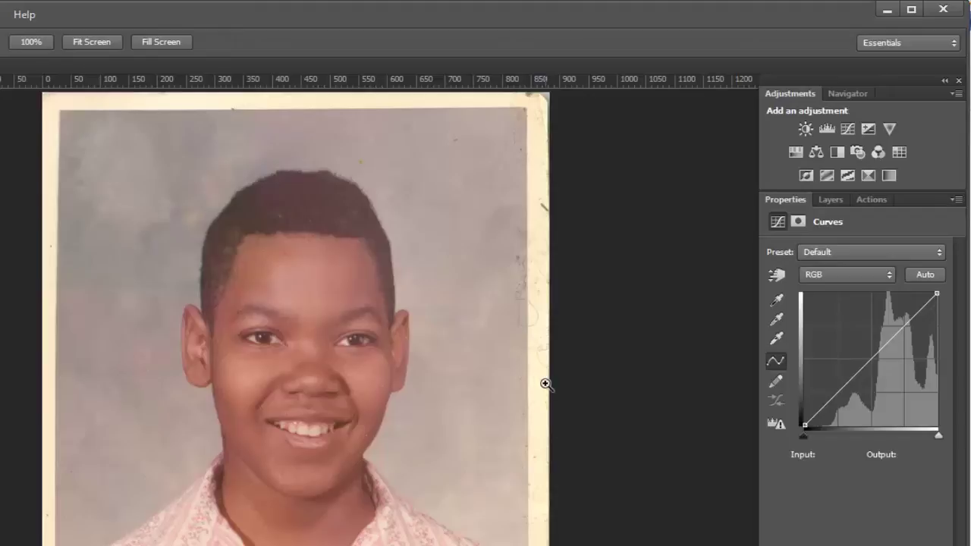
pyautogui.click(778, 340)
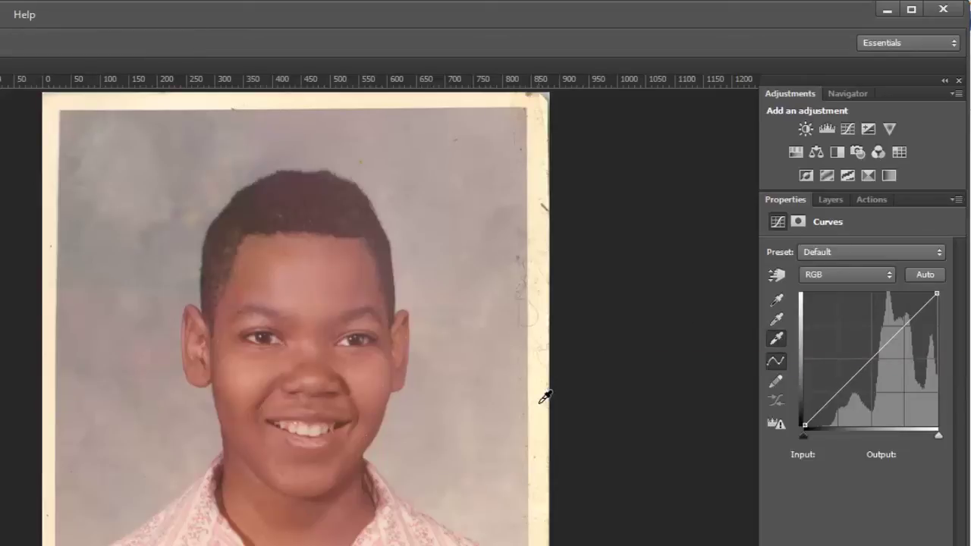
pyautogui.click(544, 398)
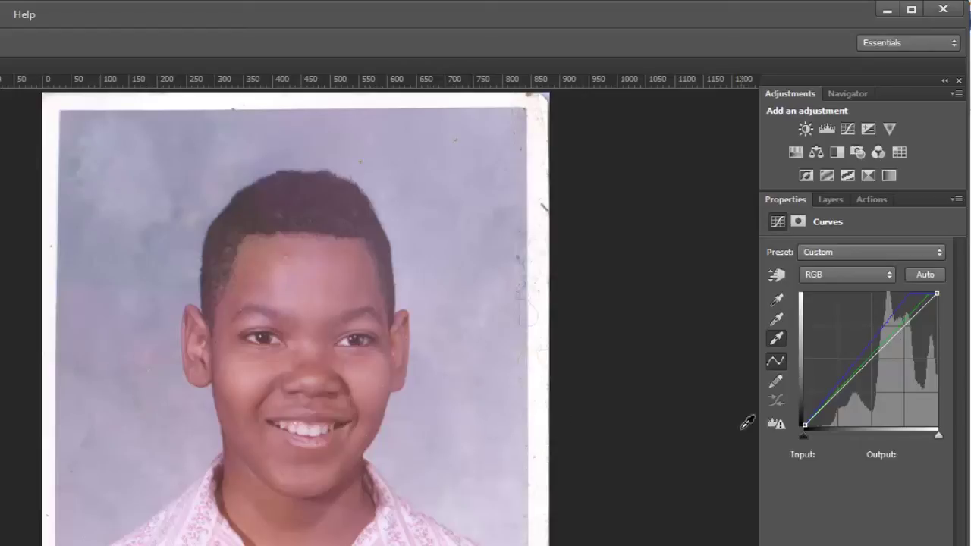
# - Set the Curves black point by sampling the dark pupil of the eye on the photo's right side
pyautogui.press('z')
pyautogui.click(294, 351)
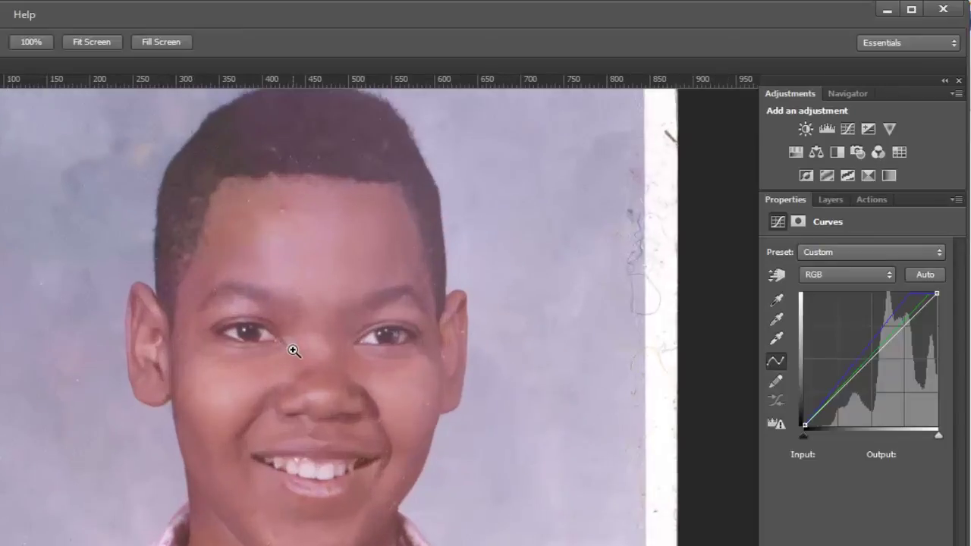
pyautogui.click(293, 351)
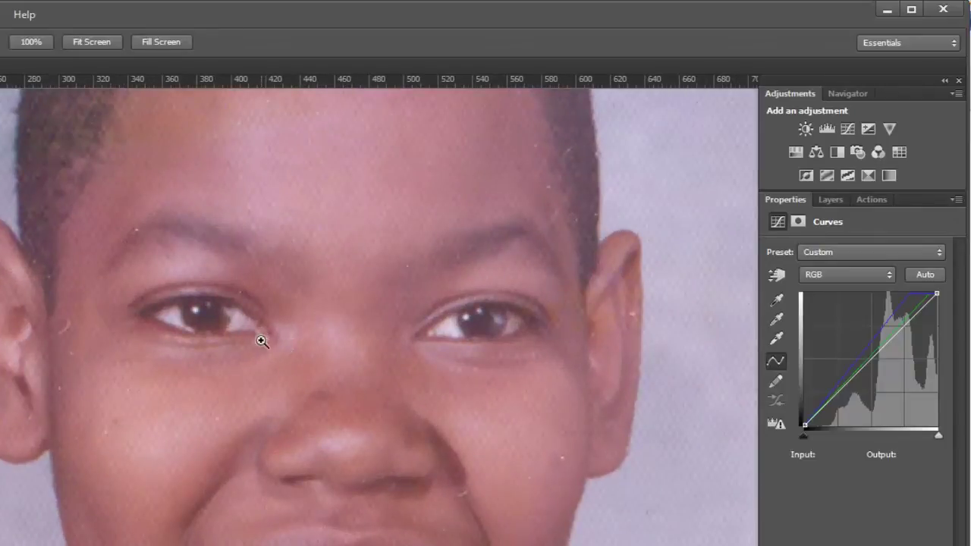
pyautogui.click(775, 304)
pyautogui.click(775, 303)
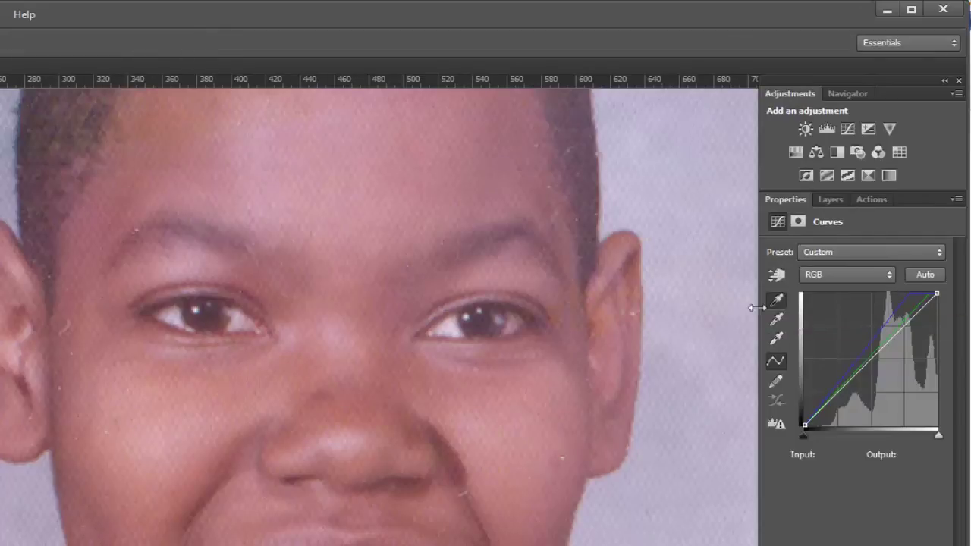
pyautogui.click(481, 317)
pyautogui.press('z')
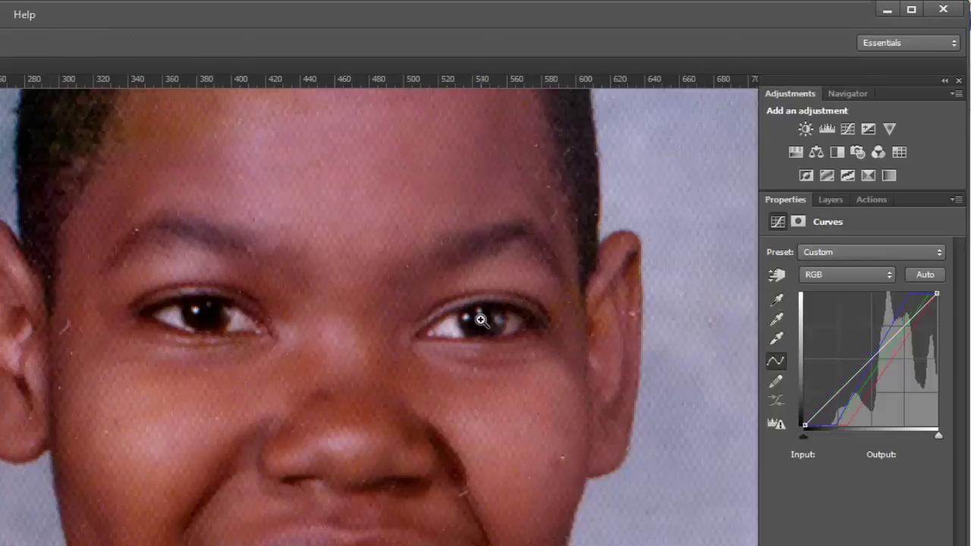
pyautogui.keyDown('alt'); pyautogui.click(381, 483); pyautogui.keyUp('alt')
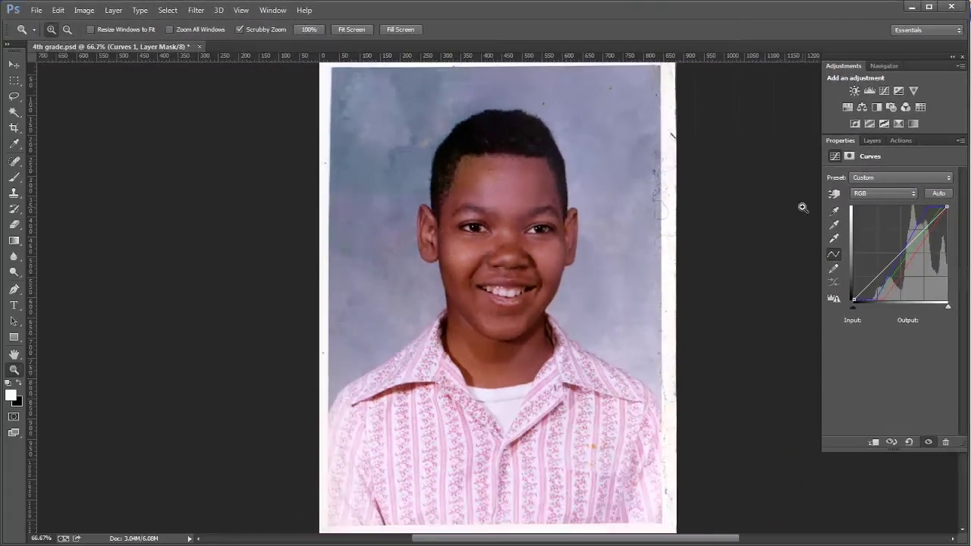
# - Compare the photo with and without the Curves 1 correction by toggling that layer's visibility
pyautogui.click(872, 141)
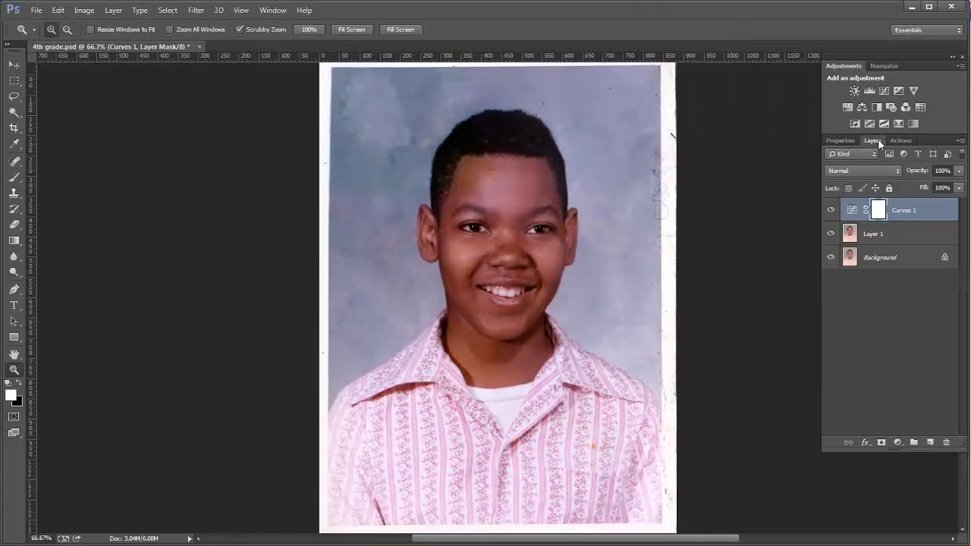
pyautogui.click(832, 211)
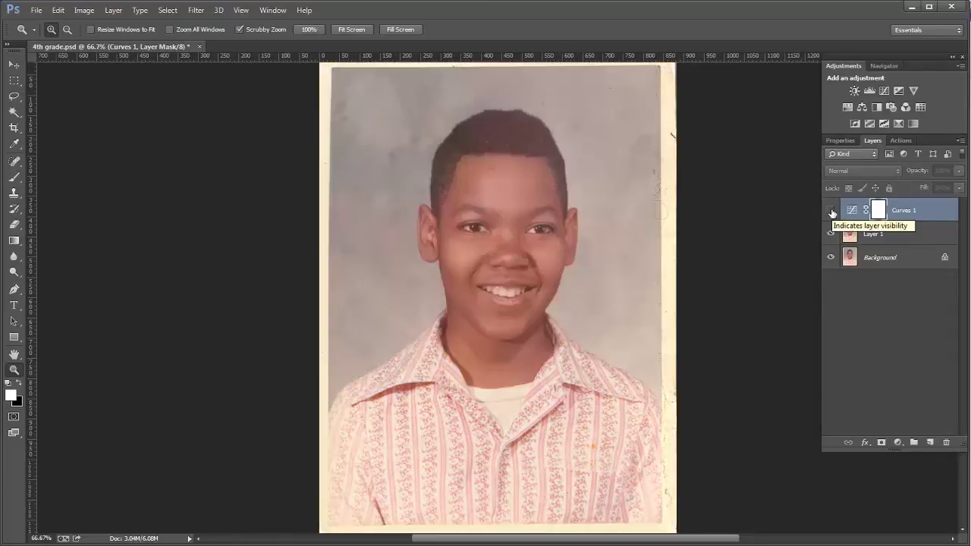
pyautogui.click(831, 211)
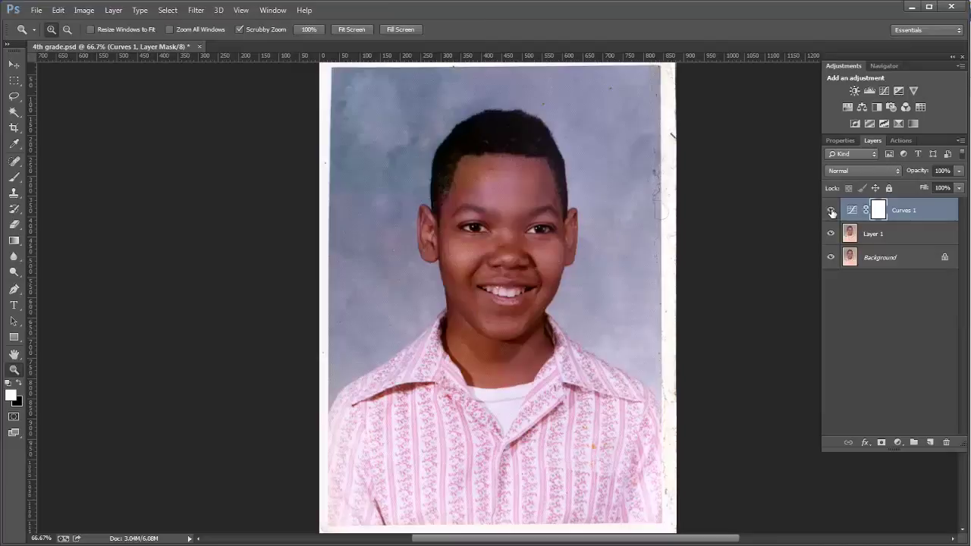
pyautogui.click(831, 211)
pyautogui.click(831, 211)
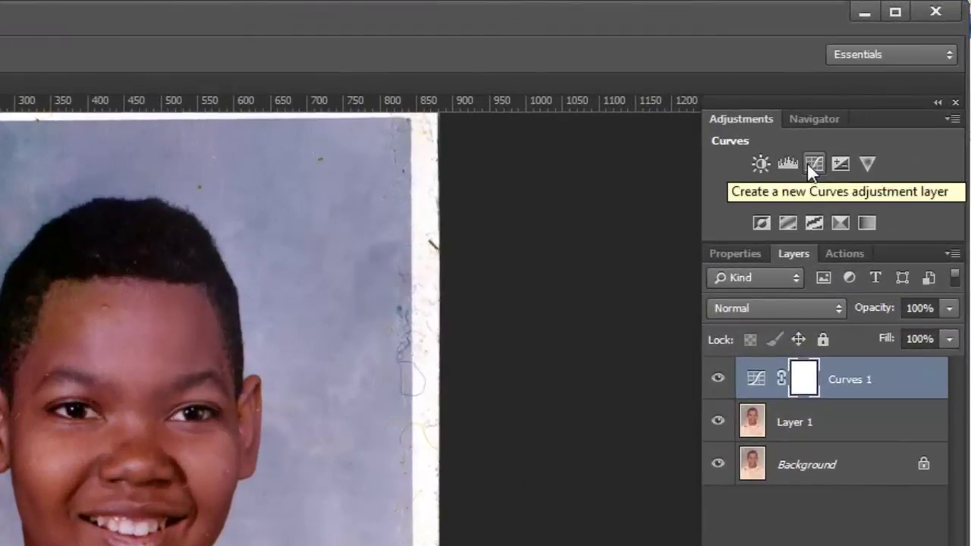
# - Add a second Curves adjustment layer and raise its Blue channel from a backdrop sample, input 140 to output 168
pyautogui.click(810, 165)
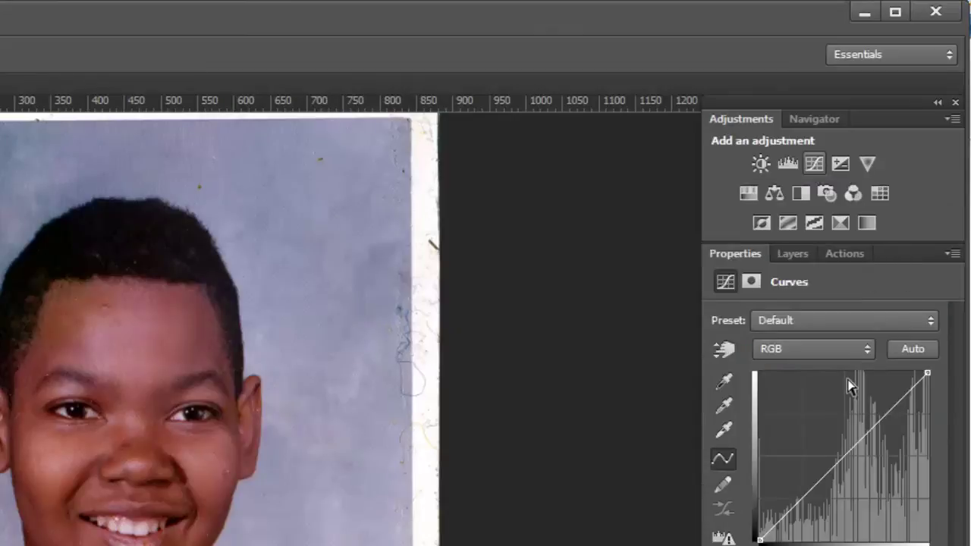
pyautogui.click(804, 350)
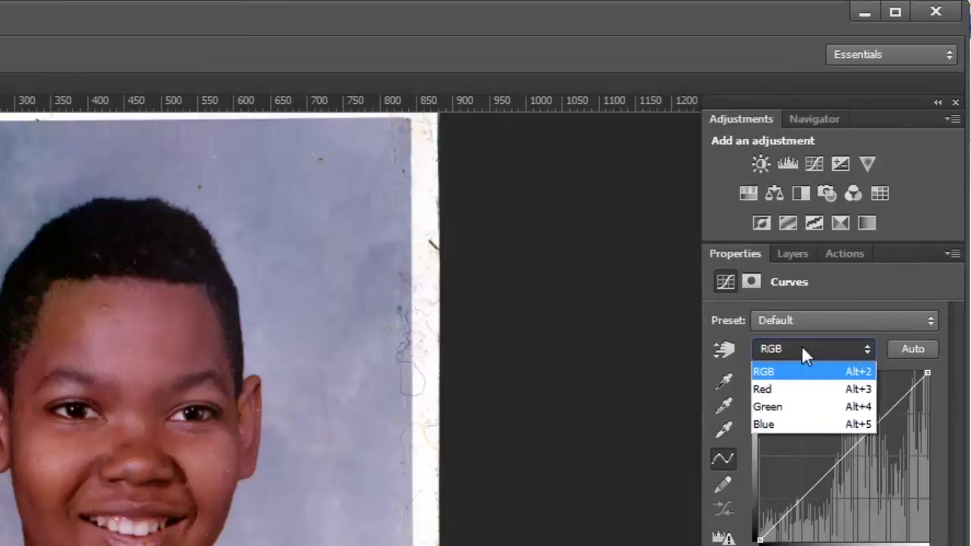
pyautogui.click(786, 425)
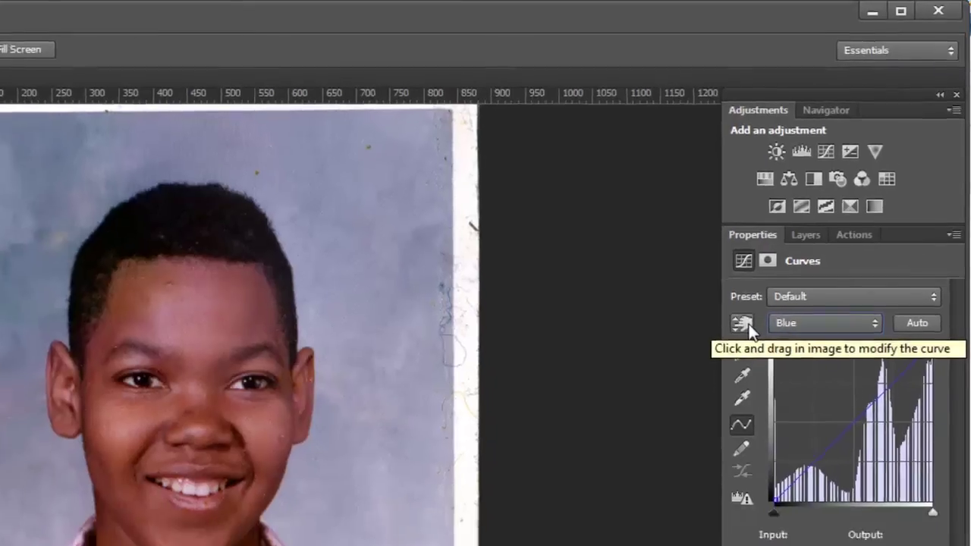
pyautogui.click(725, 349)
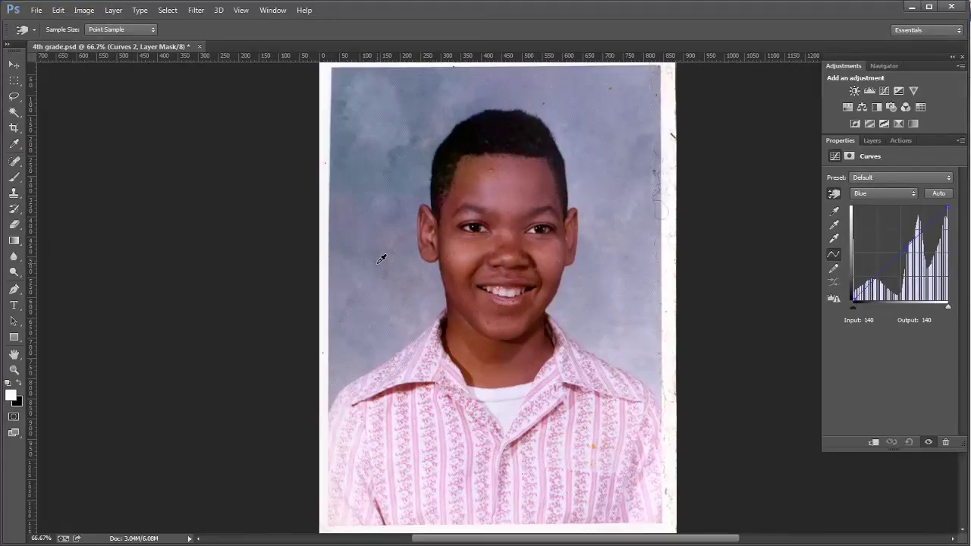
pyautogui.moveTo(382, 259); pyautogui.dragTo(381, 244)
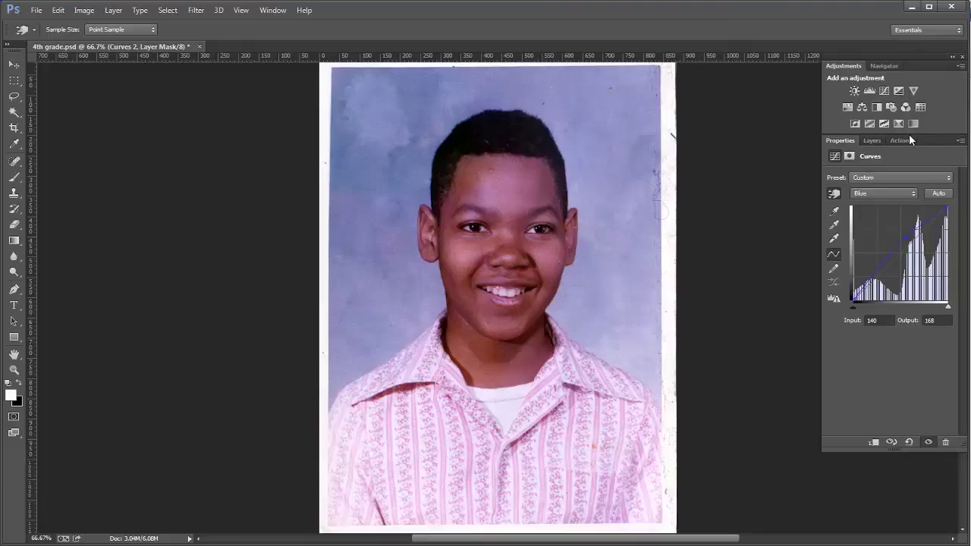
# - Invert the Curves 2 layer mask to black to hide the blue adjustment
pyautogui.click(872, 141)
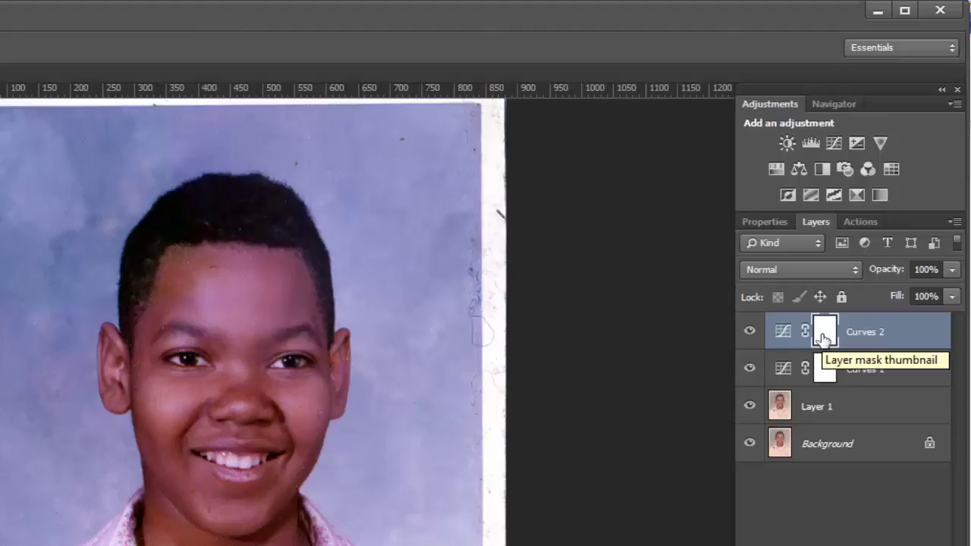
pyautogui.press('z')
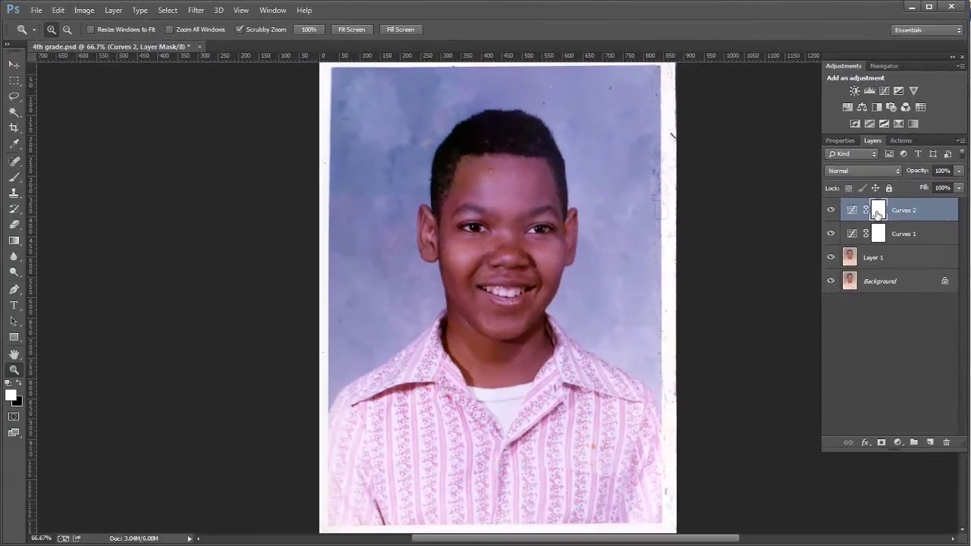
pyautogui.hotkey('ctrl', 'i')
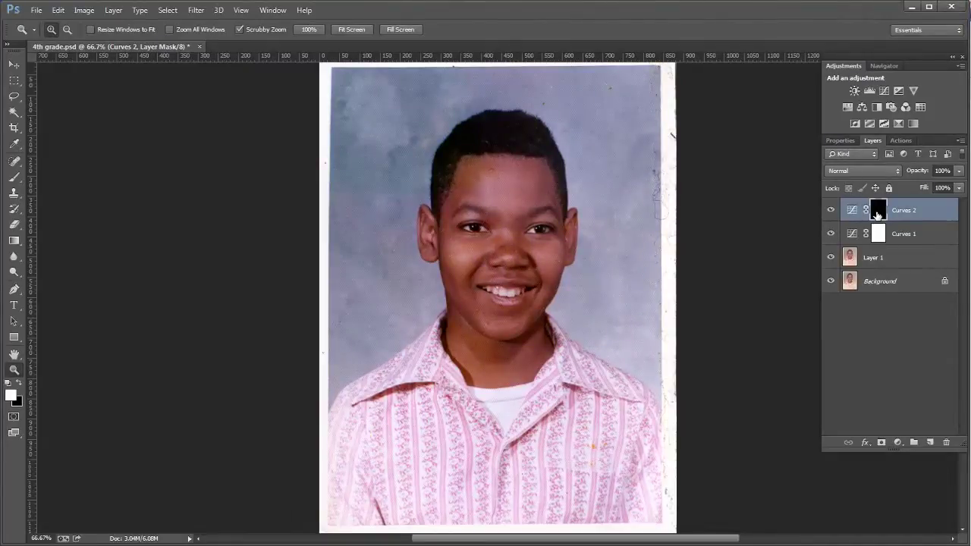
# - Paint white on the Curves 2 mask with a 150 px brush over the backdrop left of the boy
pyautogui.press('b')
pyautogui.press(']')
pyautogui.press(']')
pyautogui.press(']')
pyautogui.press(']')
pyautogui.press(']')
pyautogui.press(']')
pyautogui.press(']')
pyautogui.press(']')
pyautogui.press(']')
pyautogui.press(']')
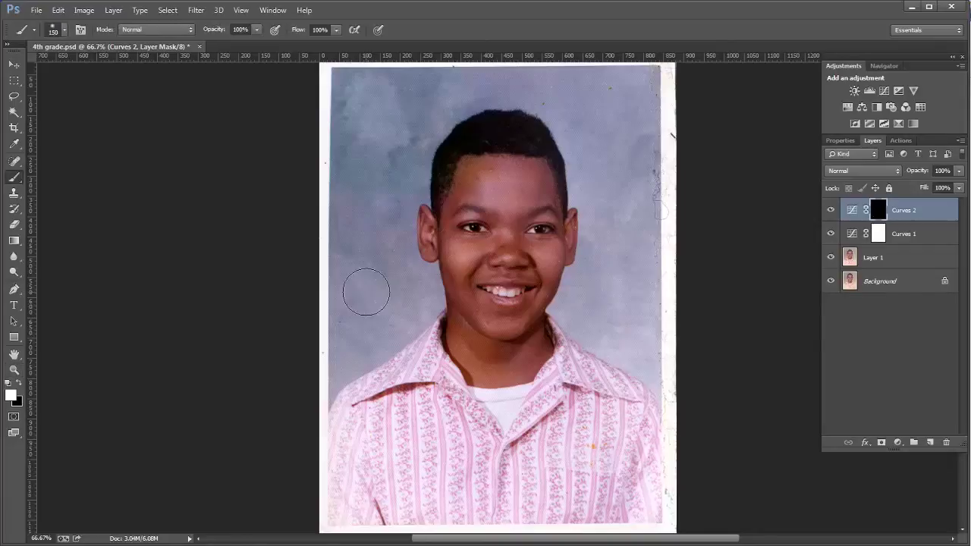
pyautogui.moveTo(377, 228)
pyautogui.mouseDown()
pyautogui.moveTo(343, 321)
pyautogui.moveTo(349, 183)
pyautogui.moveTo(360, 160)
pyautogui.moveTo(348, 98)
pyautogui.moveTo(385, 103)
pyautogui.moveTo(402, 150)
pyautogui.moveTo(408, 87)
pyautogui.mouseUp()
# - Paint the remaining backdrop white on the Curves 2 mask around the head, neck and shoulders, reducing the brush to 30 px
pyautogui.press('[')
pyautogui.press('[')
pyautogui.press('[')
pyautogui.press('[')
pyautogui.press('[')
pyautogui.press('[')
pyautogui.press('[')
pyautogui.press('[')
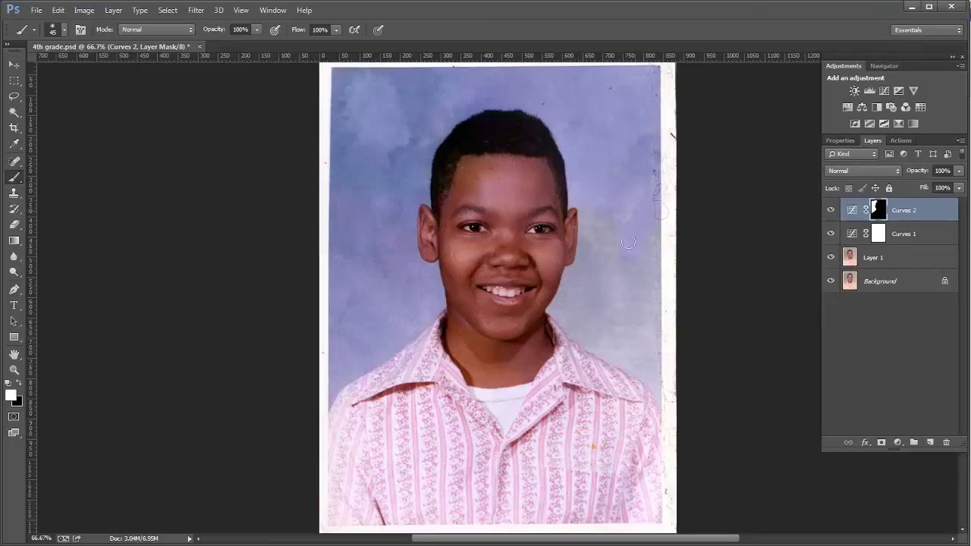
pyautogui.press('[')
pyautogui.press('[')
pyautogui.press('[')
pyautogui.moveTo(571, 271)
pyautogui.mouseDown()
pyautogui.moveTo(554, 308)
pyautogui.moveTo(566, 321)
pyautogui.mouseUp()
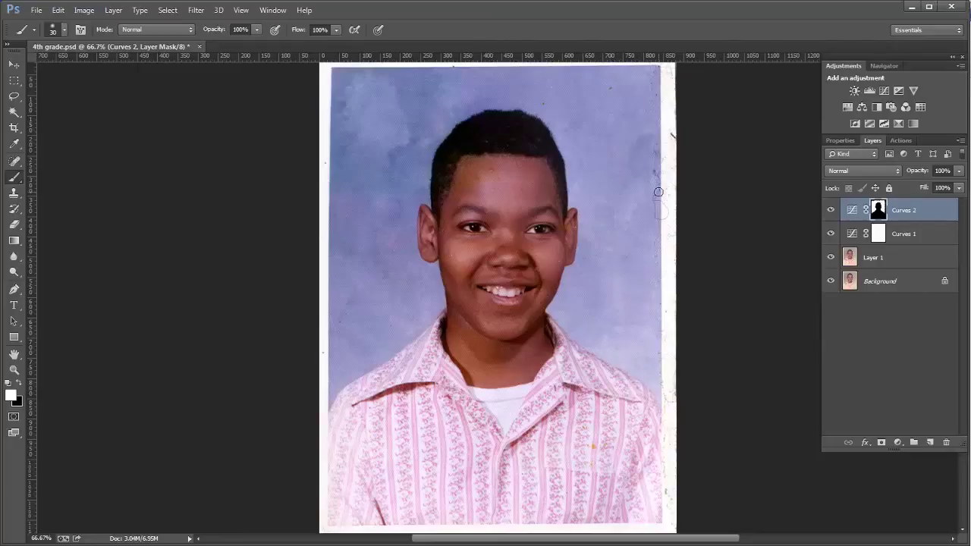
pyautogui.press('z')
pyautogui.click(520, 241)
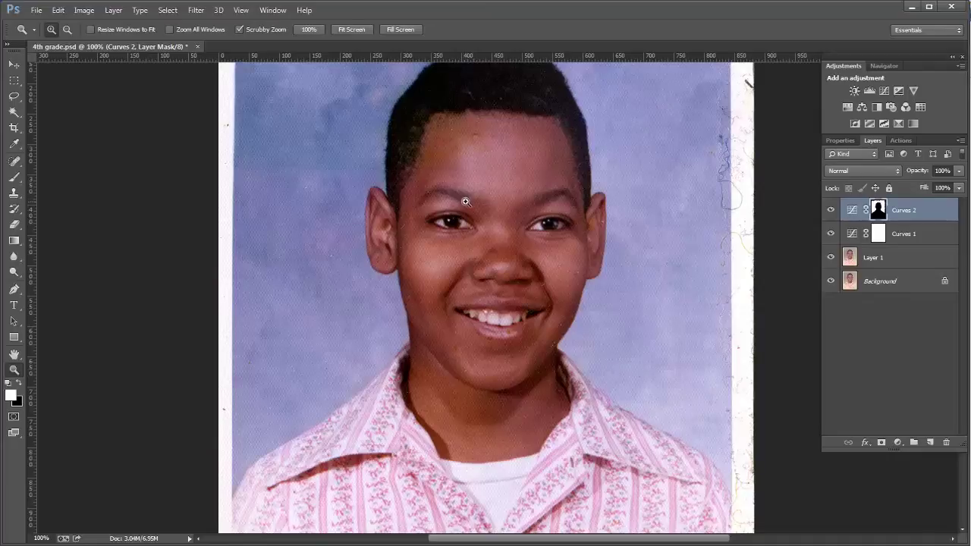
# - Inspect the portrait's backdrop, shirt and face up close for remaining specks, scratches and stains
pyautogui.press('h')
pyautogui.moveTo(465, 201); pyautogui.dragTo(493, 122)
pyautogui.press('h')
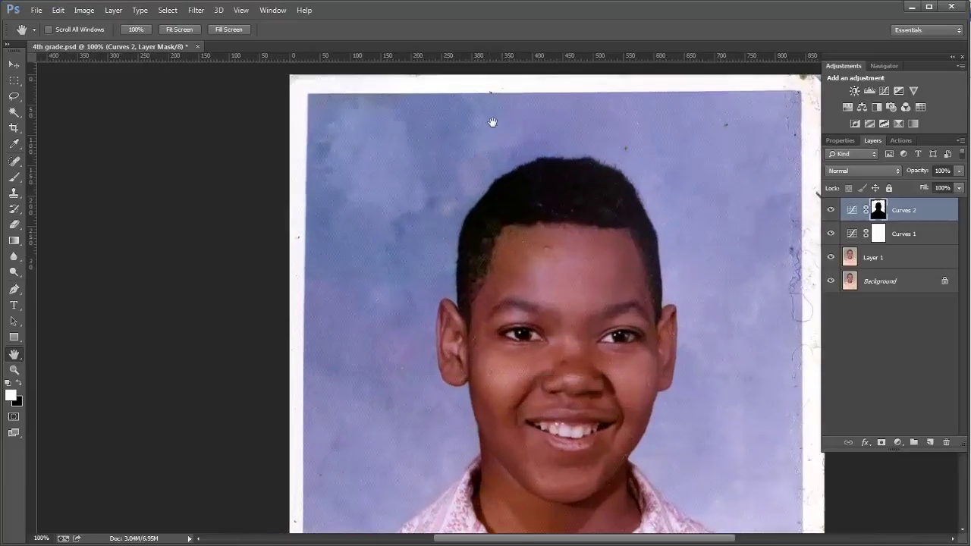
pyautogui.press('h')
pyautogui.moveTo(752, 182); pyautogui.dragTo(600, 332)
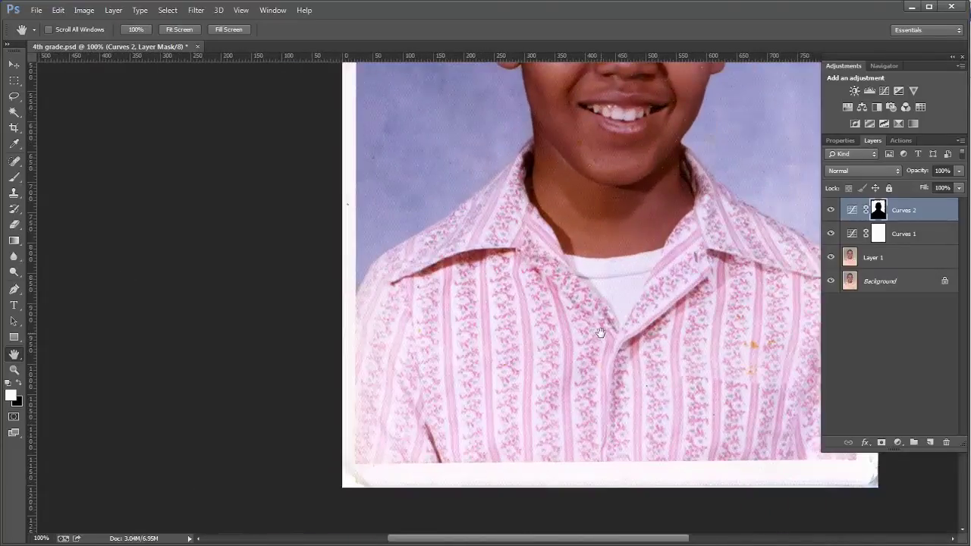
pyautogui.moveTo(617, 223); pyautogui.dragTo(647, 247)
pyautogui.moveTo(592, 419); pyautogui.dragTo(572, 316)
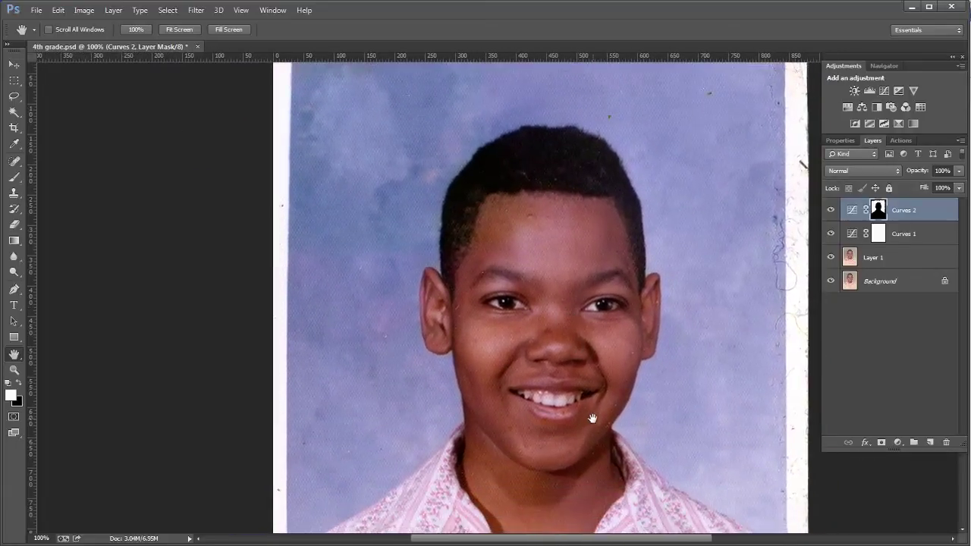
pyautogui.moveTo(584, 423); pyautogui.dragTo(585, 356)
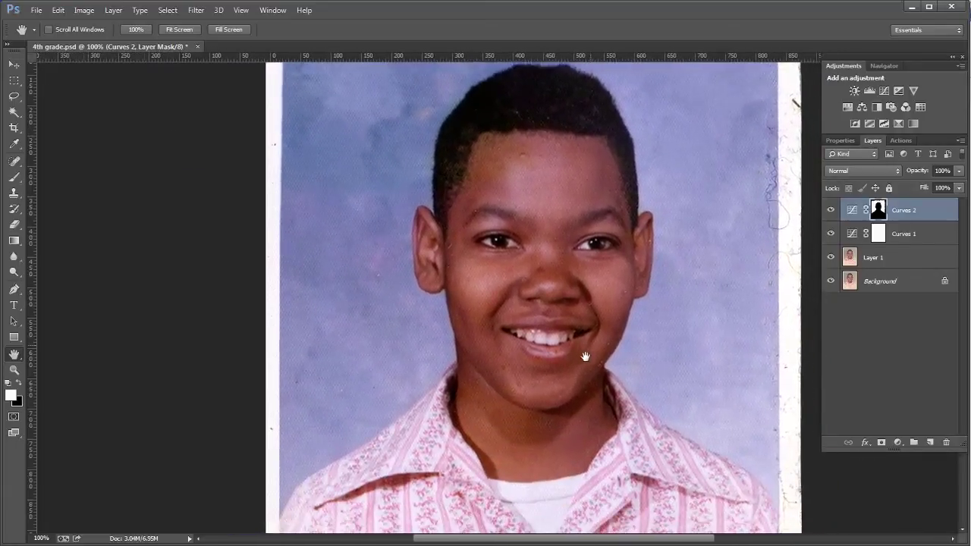
pyautogui.press('z')
pyautogui.click(610, 305)
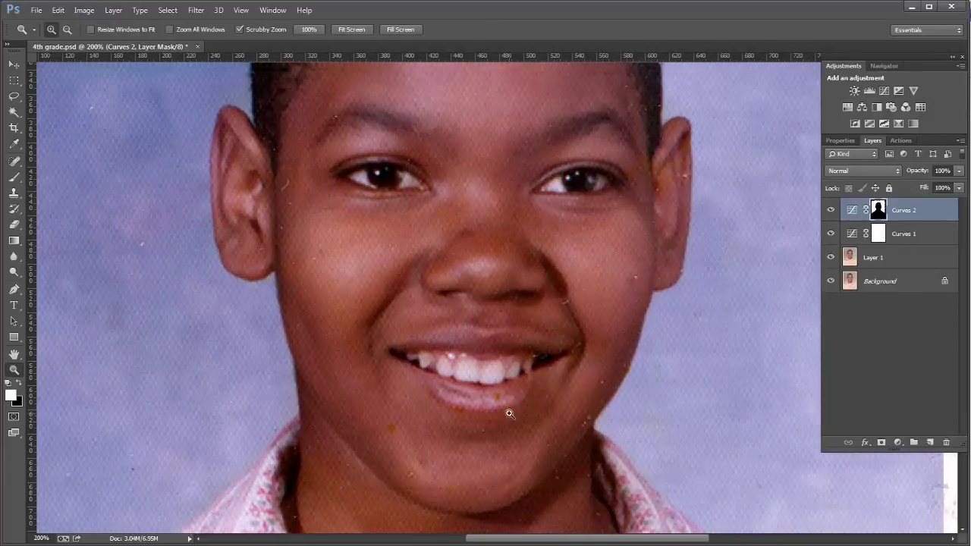
pyautogui.keyDown('alt'); pyautogui.click(552, 370); pyautogui.keyUp('alt')
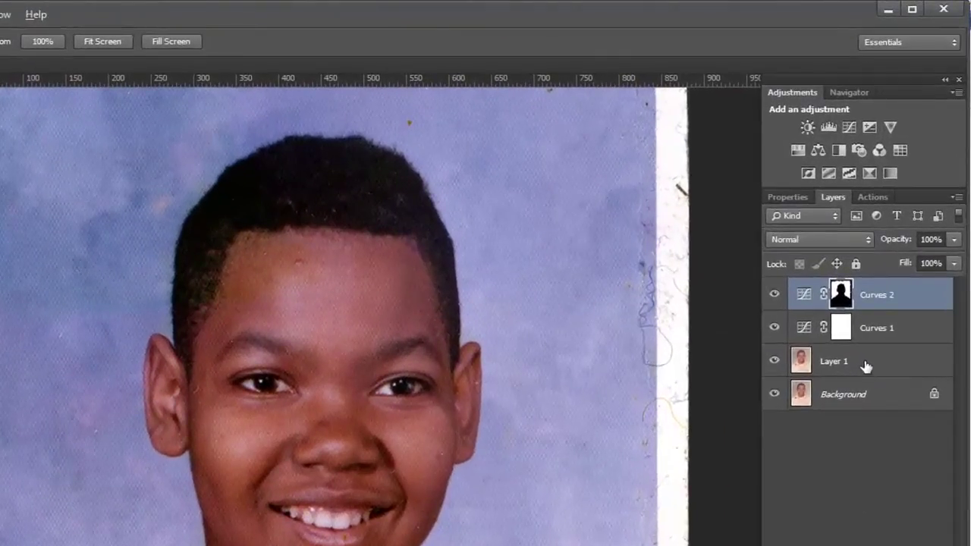
# - Open the Dust & Scratches filter for Layer 1 and centre its preview on the eye and cheek
pyautogui.click(866, 367)
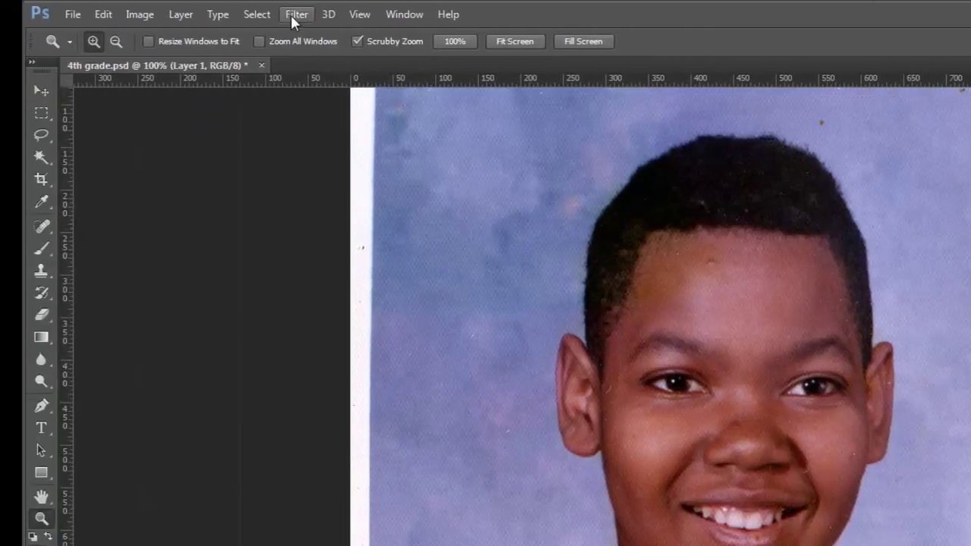
pyautogui.click(296, 15)
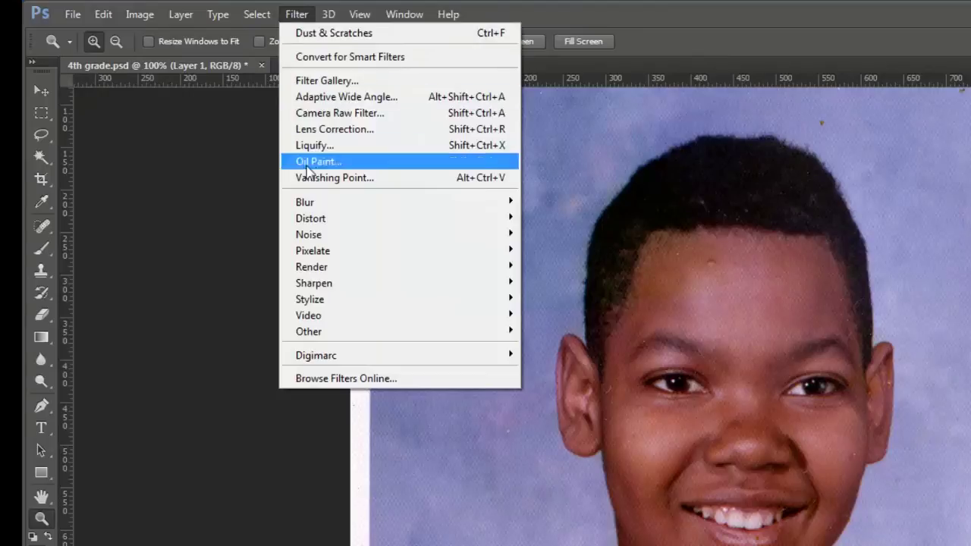
pyautogui.moveTo(307, 235)
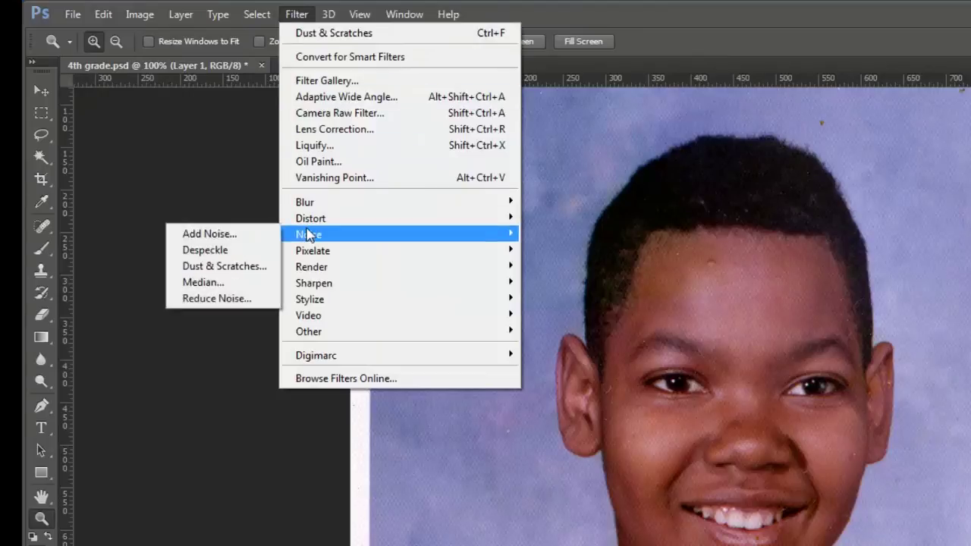
pyautogui.click(199, 267)
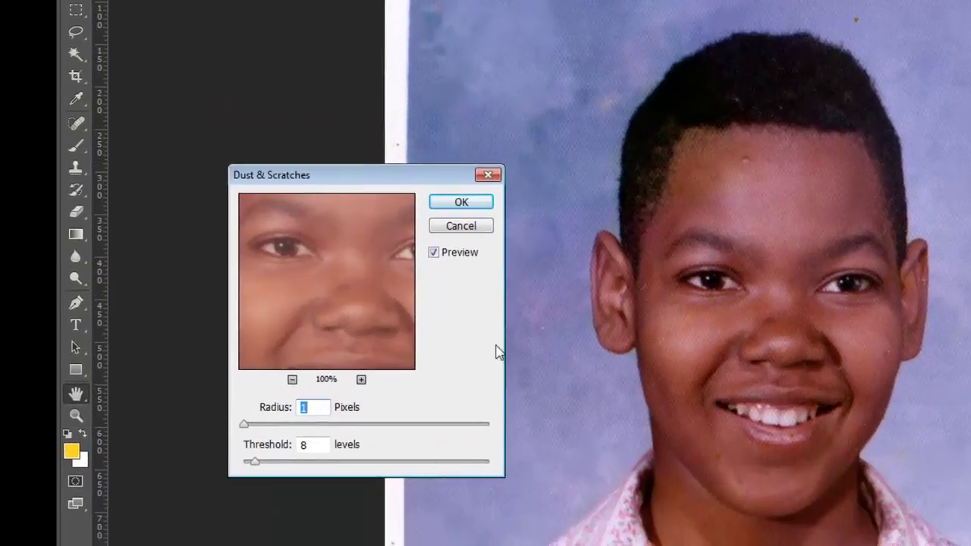
pyautogui.moveTo(318, 260); pyautogui.dragTo(357, 284)
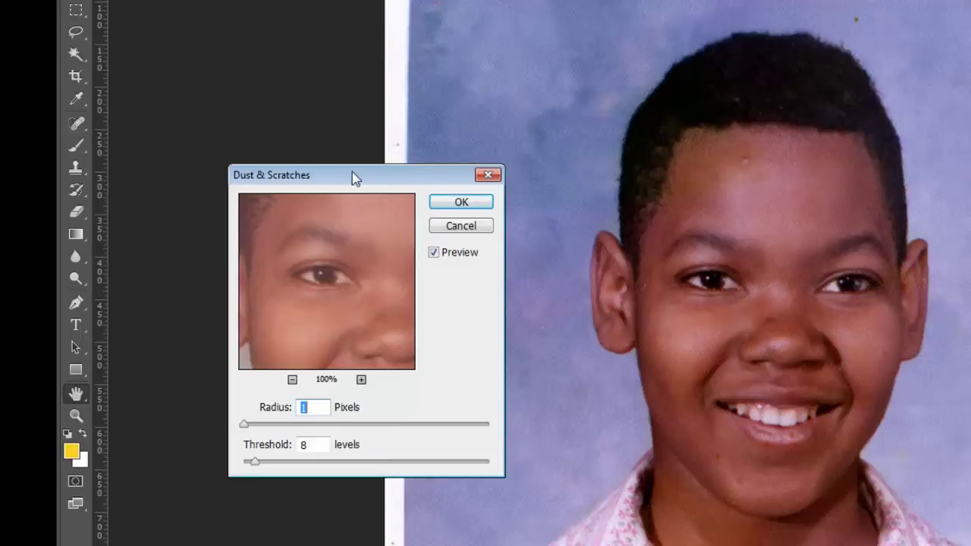
pyautogui.moveTo(352, 171); pyautogui.dragTo(385, 163)
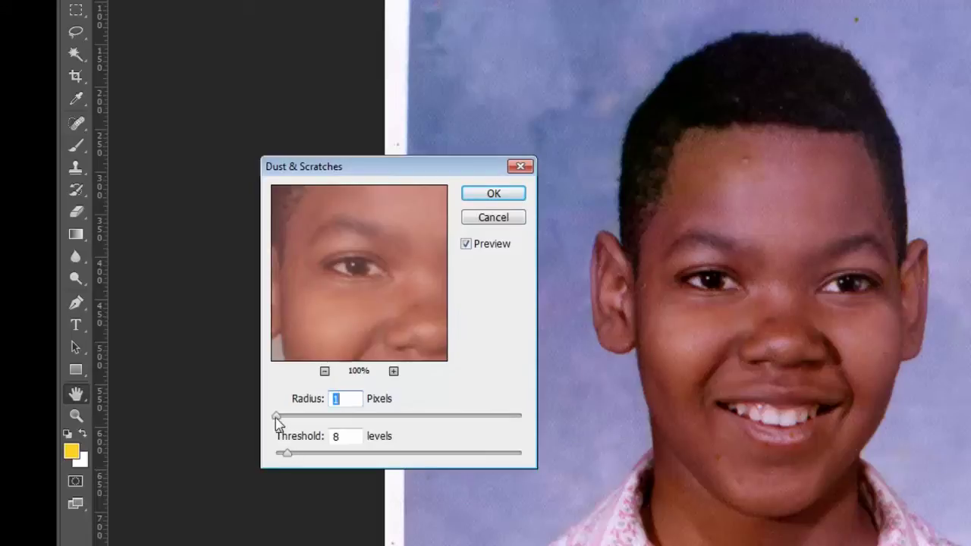
# - Apply Dust & Scratches with a radius of 1 pixel and a threshold of 11 levels, checking the mouth in the preview
pyautogui.moveTo(276, 416); pyautogui.dragTo(318, 416)
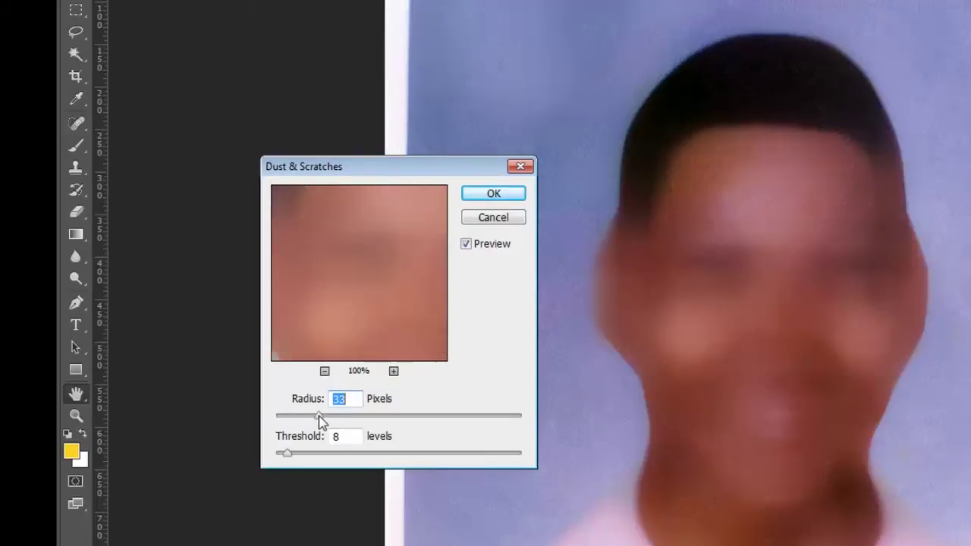
pyautogui.moveTo(318, 416); pyautogui.dragTo(275, 418)
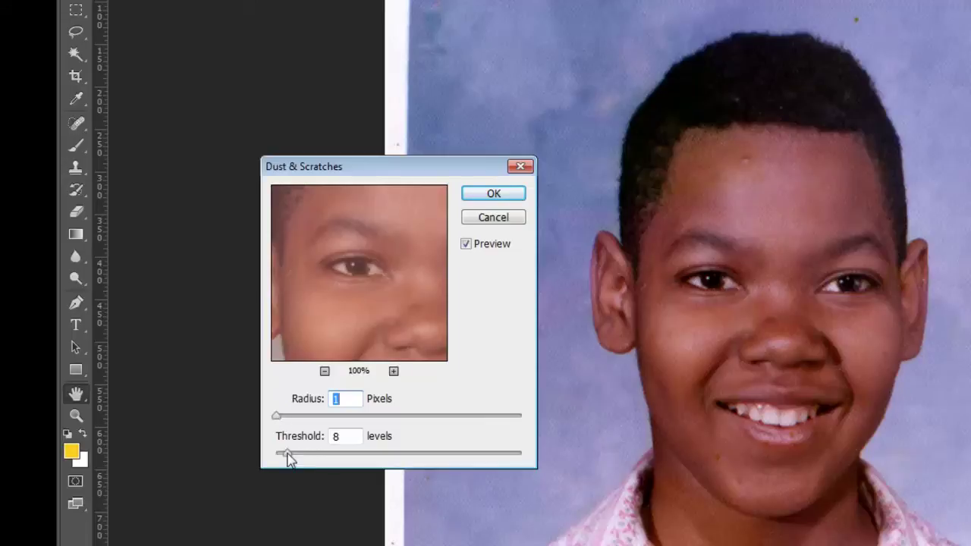
pyautogui.moveTo(288, 453); pyautogui.dragTo(290, 453)
pyautogui.moveTo(351, 308); pyautogui.dragTo(374, 266)
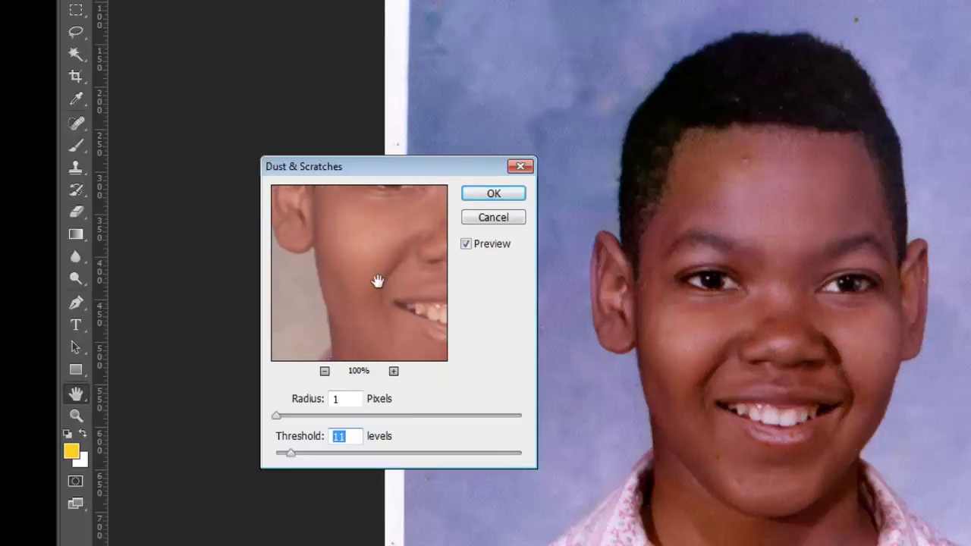
pyautogui.moveTo(399, 320); pyautogui.dragTo(351, 266)
pyautogui.moveTo(392, 296)
pyautogui.mouseDown()
pyautogui.moveTo(349, 286)
pyautogui.moveTo(386, 294)
pyautogui.mouseUp()
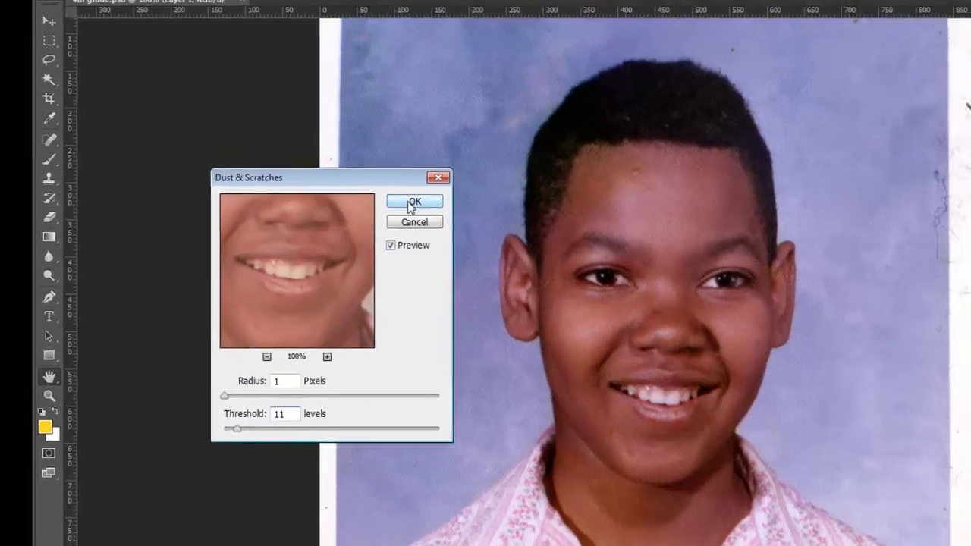
pyautogui.click(494, 194)
# - Remove the orange specks and blemishes from the lips, chin, cheek and neck on Layer 1 with the content-aware Spot Healing Brush
pyautogui.click(514, 305)
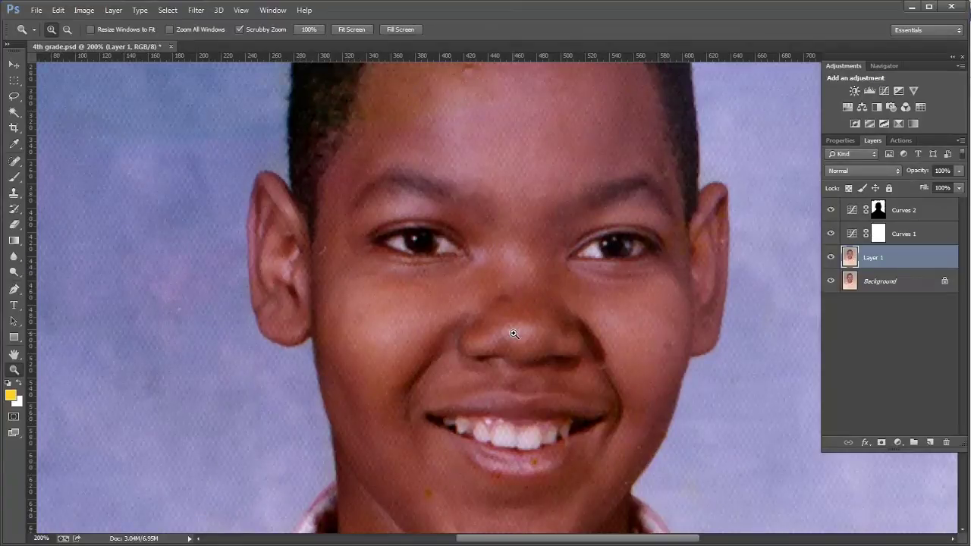
pyautogui.moveTo(503, 327); pyautogui.dragTo(458, 280)
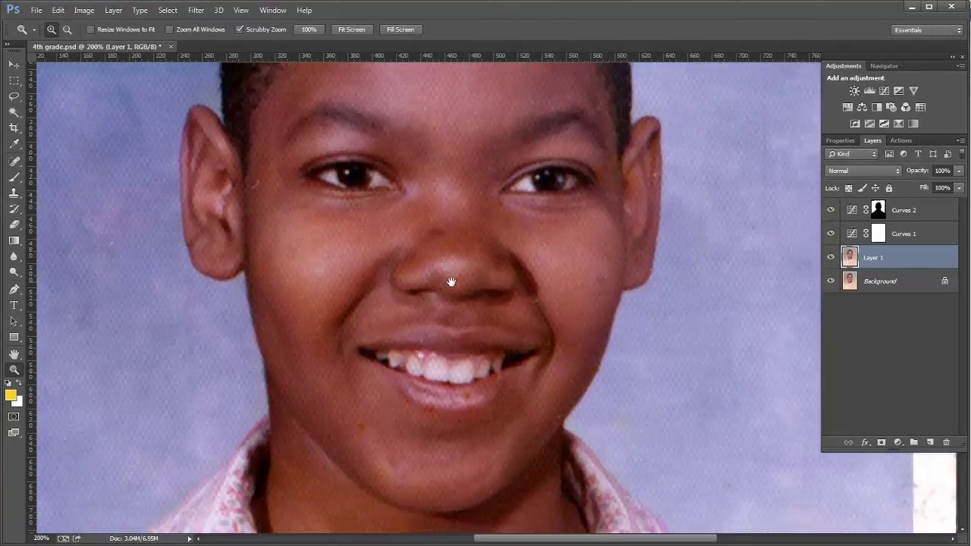
pyautogui.moveTo(436, 354); pyautogui.dragTo(477, 299)
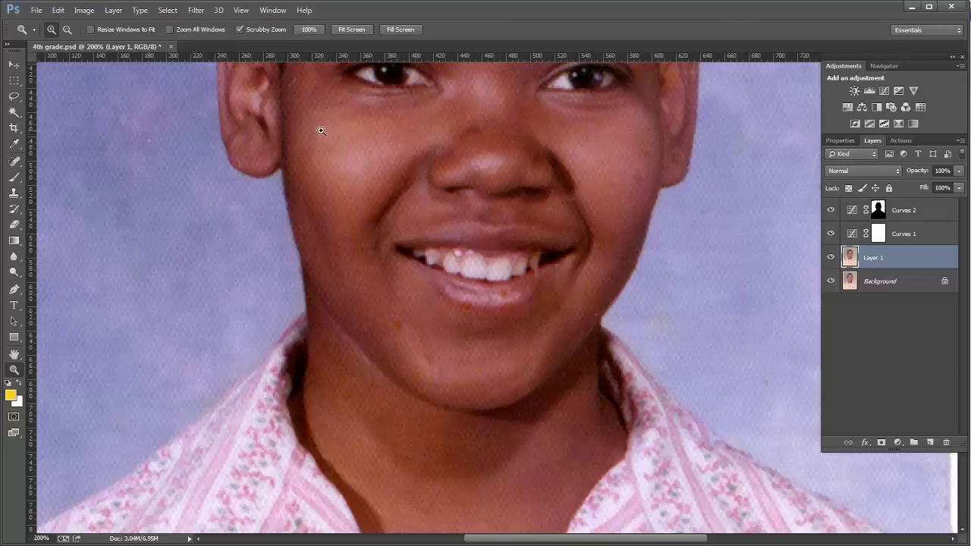
pyautogui.click(14, 163)
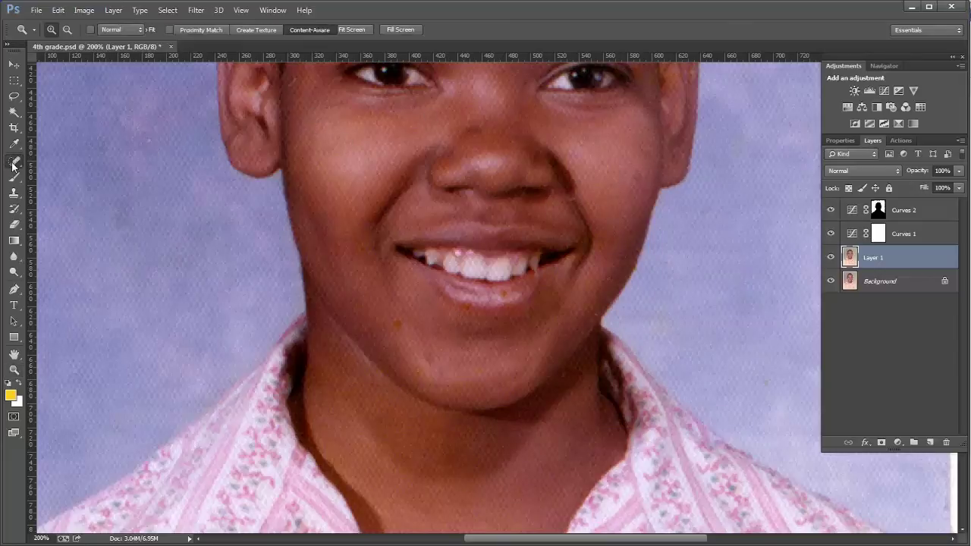
pyautogui.click(75, 162)
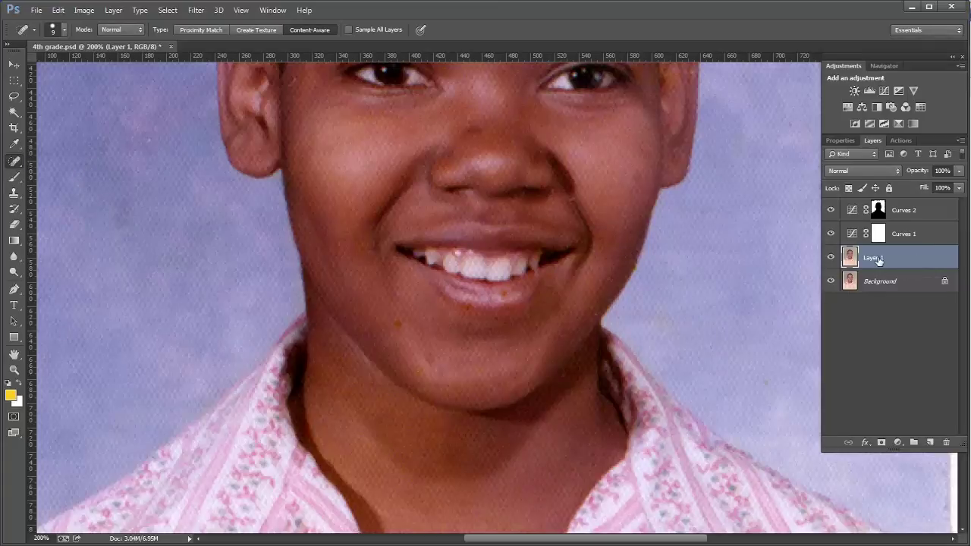
pyautogui.click(503, 294)
pyautogui.click(403, 326)
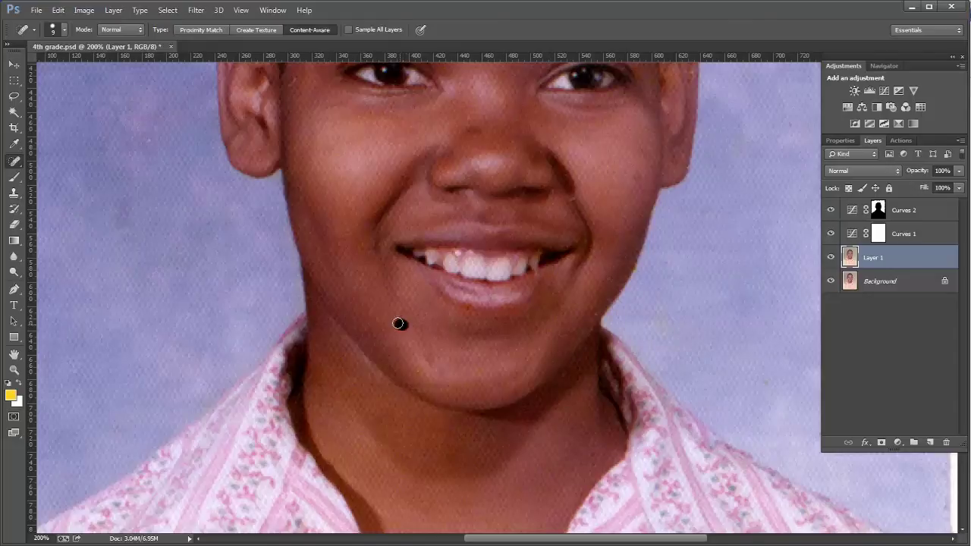
pyautogui.click(438, 374)
pyautogui.click(639, 177)
pyautogui.moveTo(456, 384); pyautogui.dragTo(313, 384)
pyautogui.moveTo(450, 384); pyautogui.dragTo(440, 383)
pyautogui.moveTo(352, 385); pyautogui.dragTo(342, 385)
# - Heal the small marks beside the ear and the spot on the upper forehead
pyautogui.moveTo(549, 195)
pyautogui.mouseDown()
pyautogui.moveTo(540, 298)
pyautogui.moveTo(500, 251)
pyautogui.moveTo(503, 266)
pyautogui.mouseUp()
pyautogui.hotkey('ctrl', 'r')
pyautogui.click(305, 318)
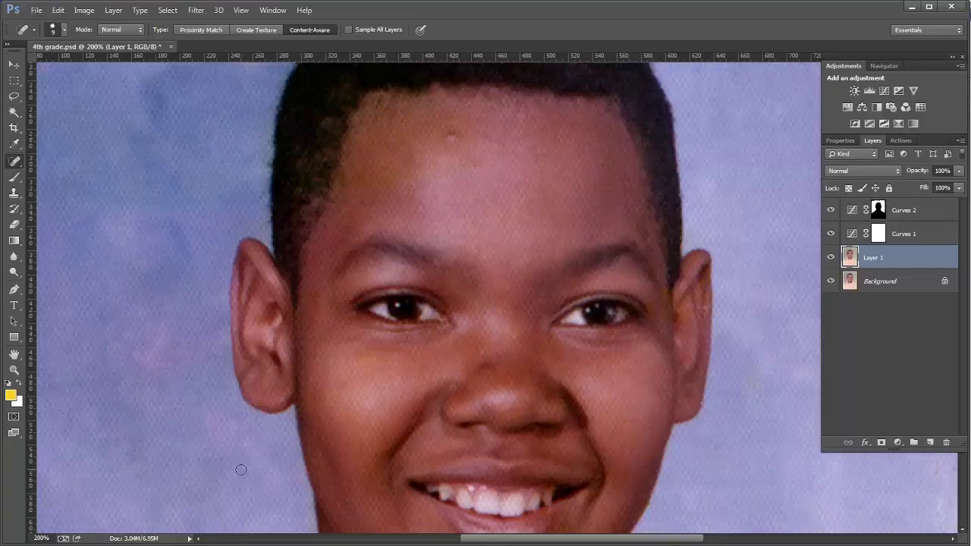
pyautogui.click(452, 136)
pyautogui.click(486, 136)
# - Heal the dark speck in the backdrop just above the boy's head with the Spot Healing Brush
pyautogui.moveTo(643, 329); pyautogui.dragTo(557, 252)
pyautogui.moveTo(493, 199); pyautogui.dragTo(513, 271)
pyautogui.press('z')
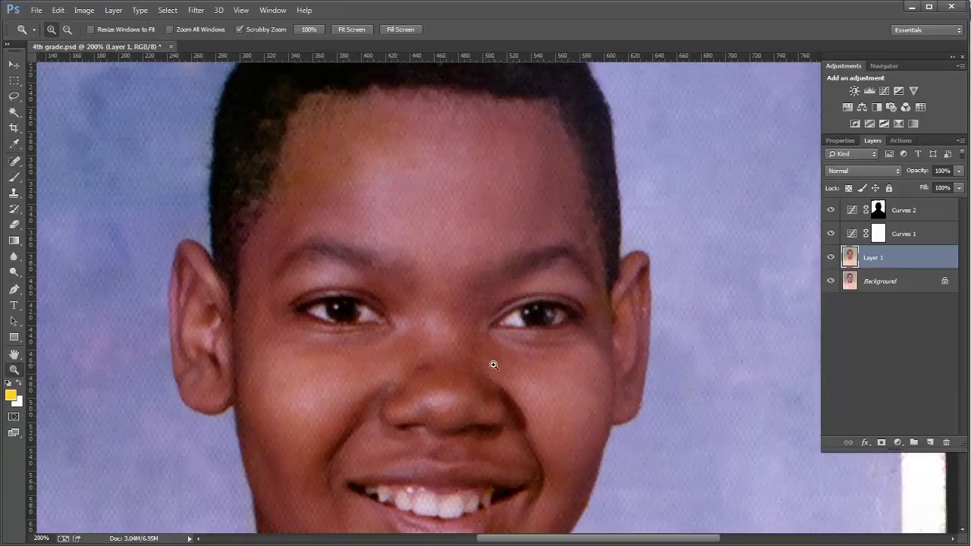
pyautogui.keyDown('alt'); pyautogui.click(475, 338); pyautogui.keyUp('alt')
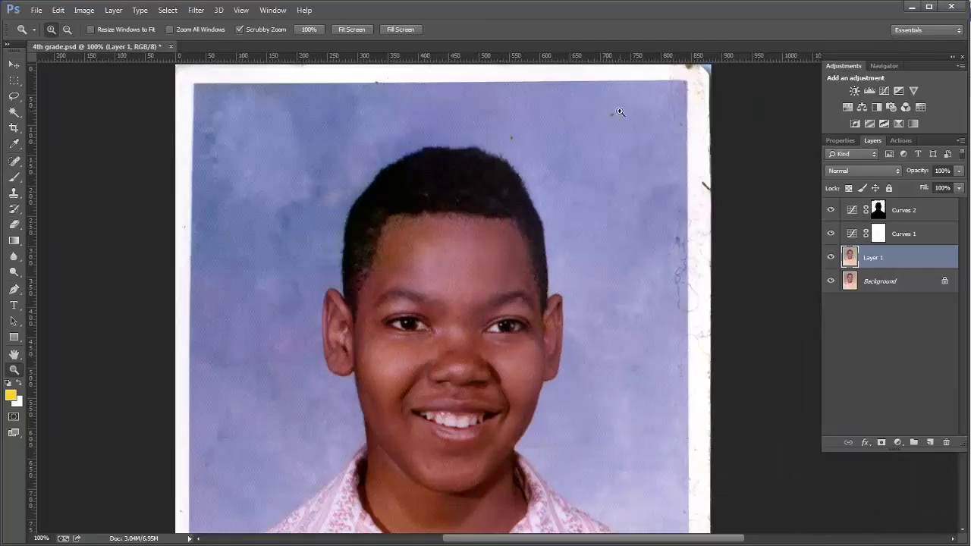
pyautogui.click(15, 162)
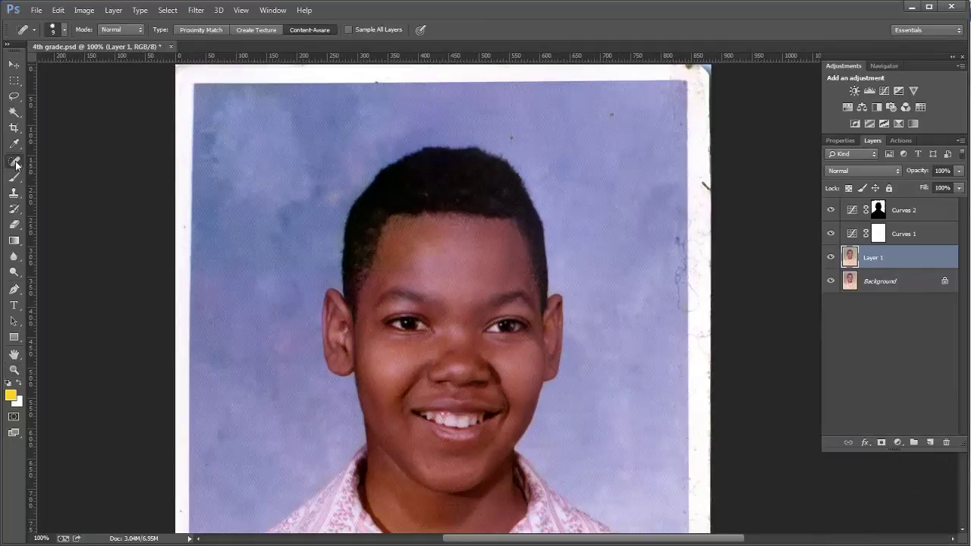
pyautogui.moveTo(513, 139); pyautogui.dragTo(515, 141)
# - Heal the orange stains on the shirt's chest pocket area
pyautogui.scroll(-2, 644, 339)
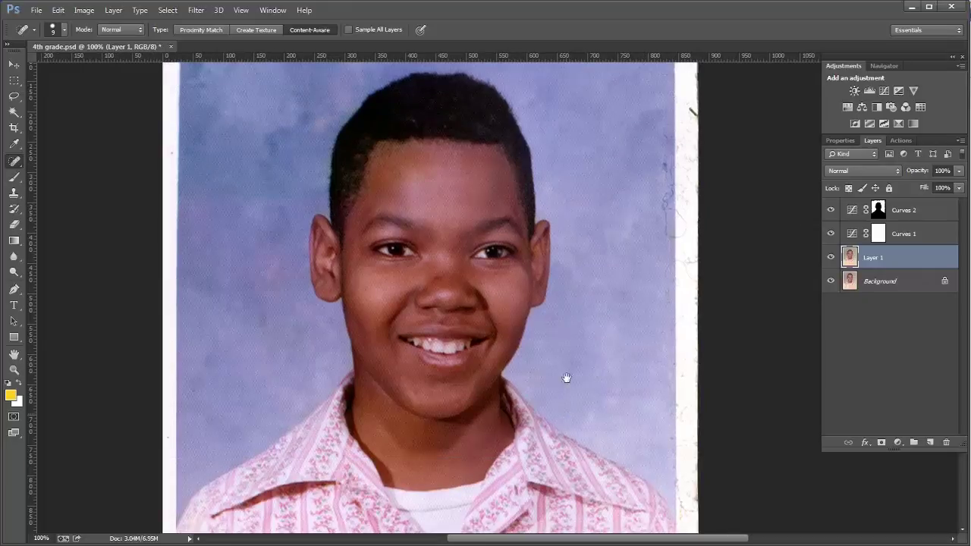
pyautogui.scroll(-3, 565, 380)
pyautogui.scroll(-3, 576, 342)
pyautogui.hotkey('ctrl', 'r')
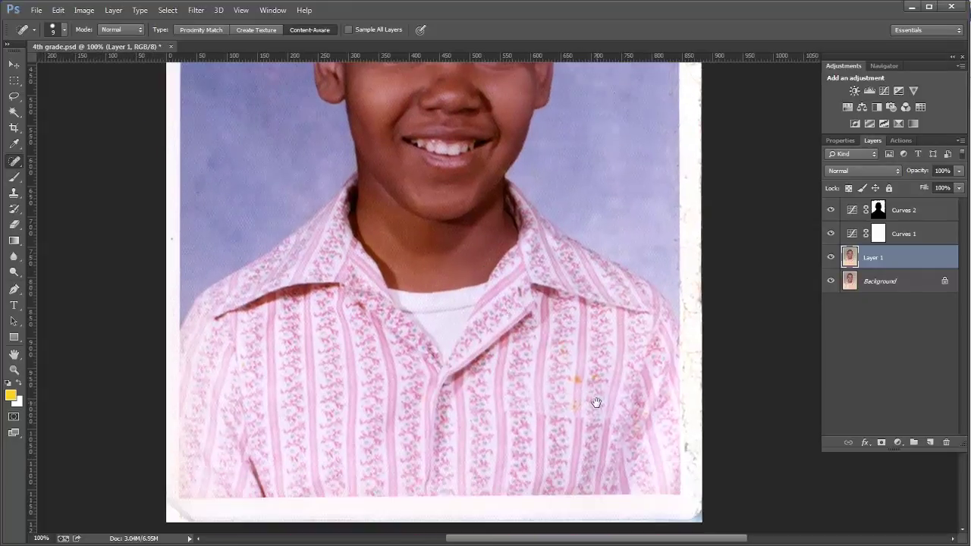
pyautogui.click(576, 376)
pyautogui.click(595, 376)
pyautogui.click(582, 409)
# - Add a third Curves adjustment layer above Curves 2 and lower its Red channel from an image sample, input 137 to output 124
pyautogui.press('z')
pyautogui.keyDown('alt'); pyautogui.click(434, 213); pyautogui.keyUp('alt')
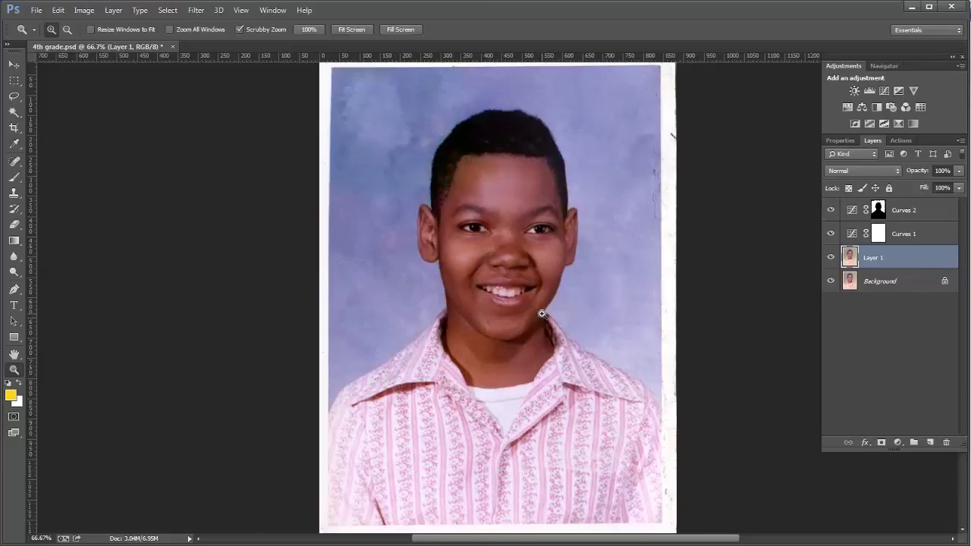
pyautogui.click(940, 210)
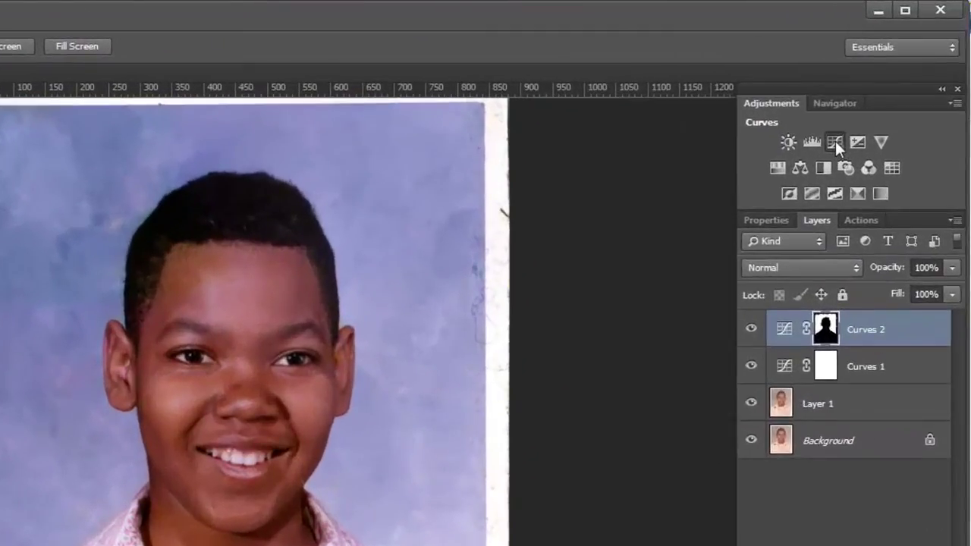
pyautogui.click(865, 111)
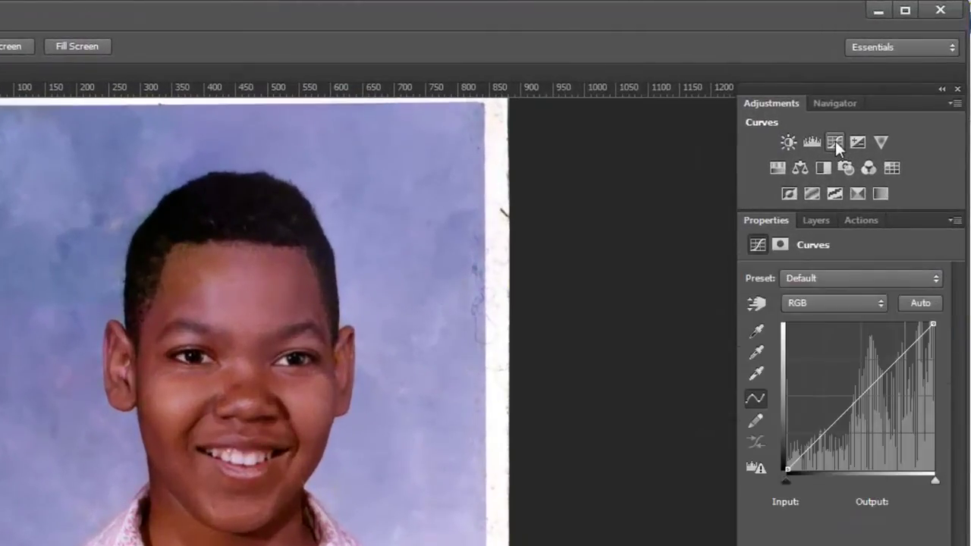
pyautogui.click(842, 304)
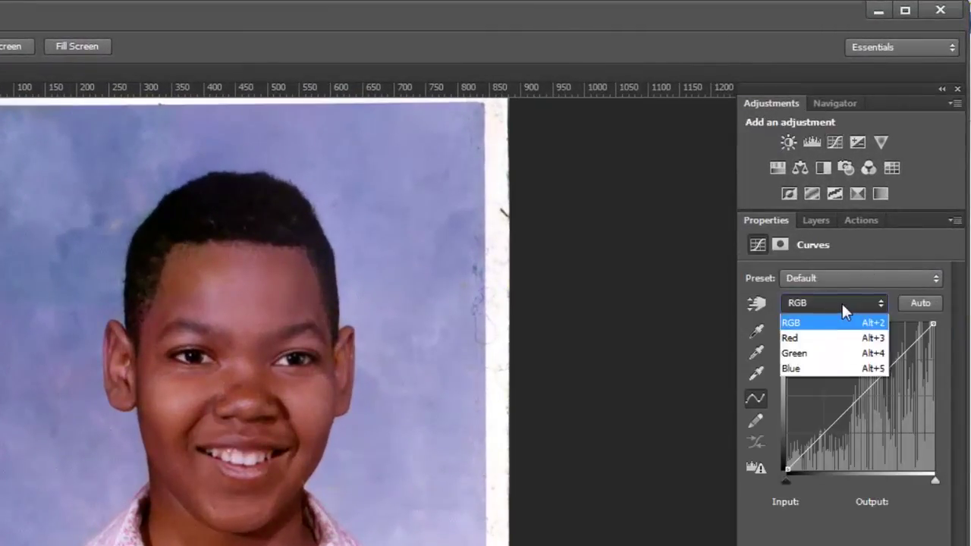
pyautogui.click(810, 341)
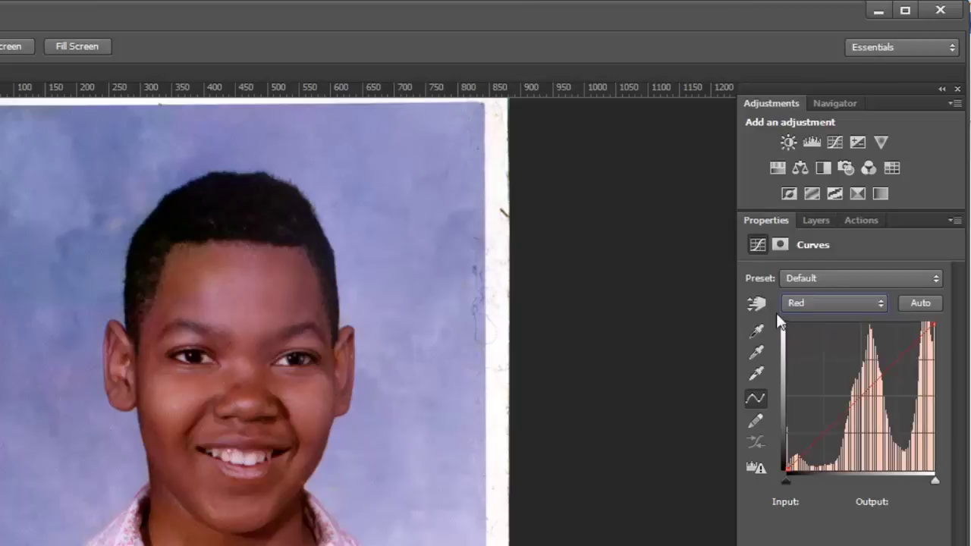
pyautogui.click(757, 303)
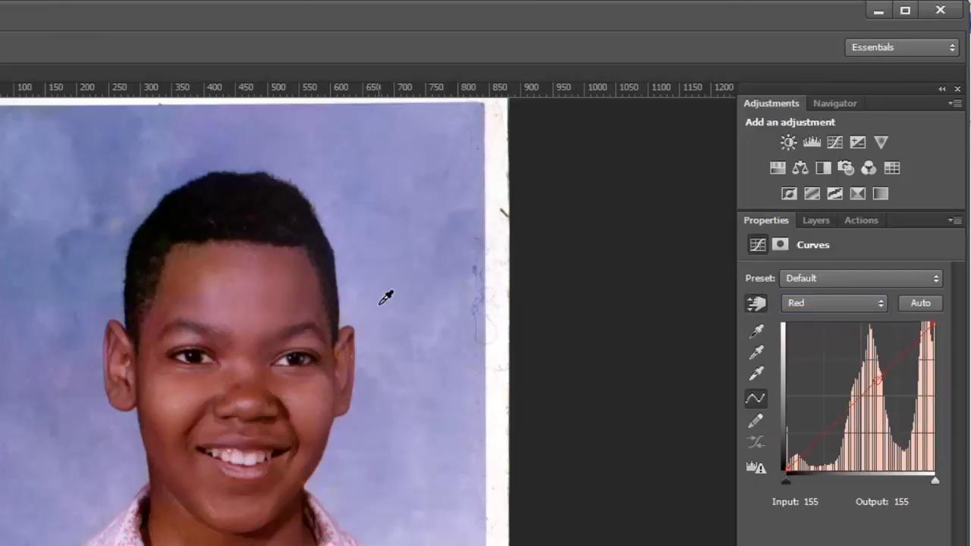
pyautogui.click(173, 310)
pyautogui.moveTo(175, 310); pyautogui.dragTo(178, 322)
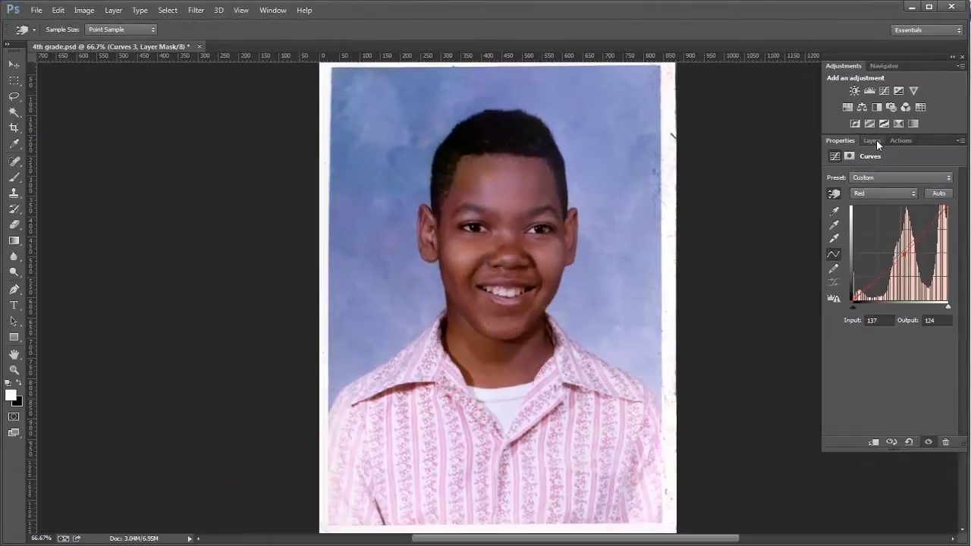
# - Crop in both vertical sides of the photo with the Crop tool to exclude the white scan borders and damaged edge
pyautogui.click(873, 141)
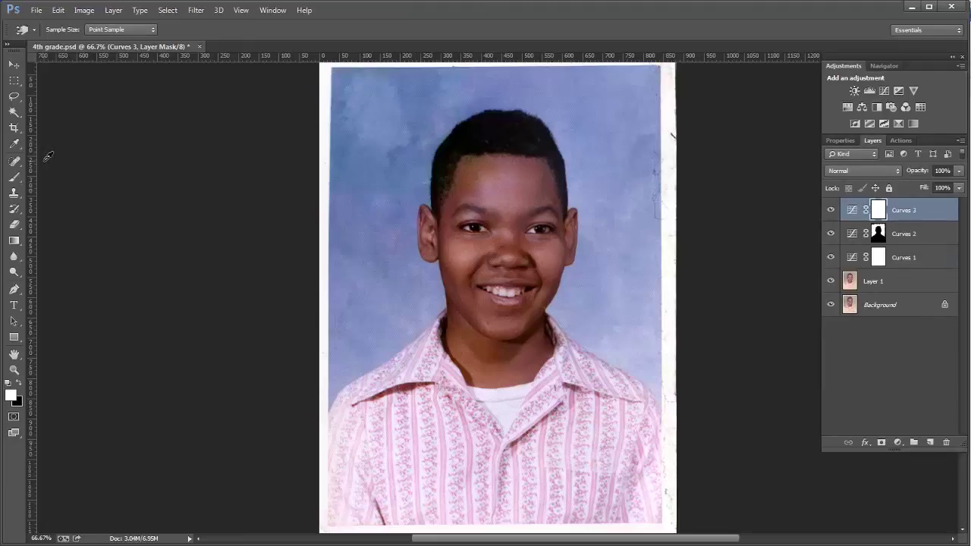
pyautogui.click(14, 127)
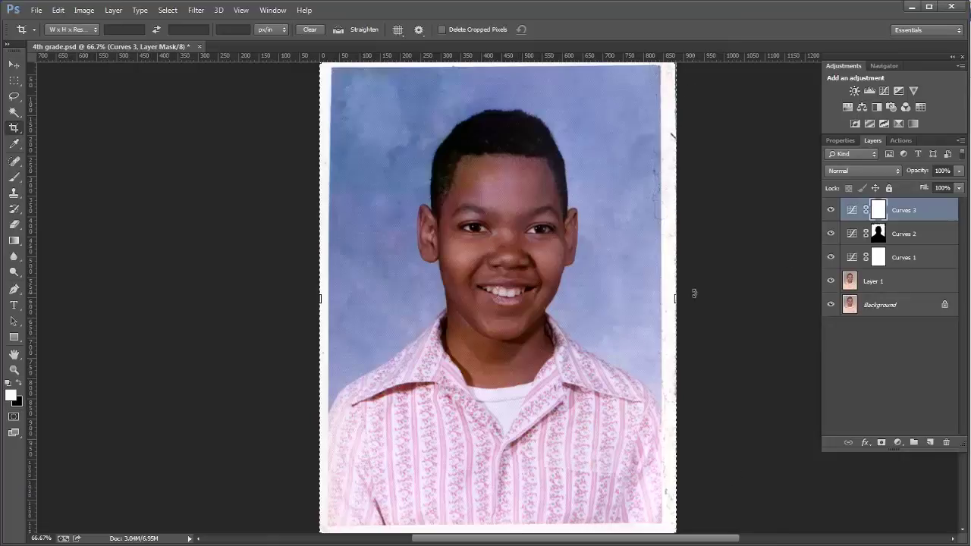
pyautogui.moveTo(677, 299); pyautogui.dragTo(665, 301)
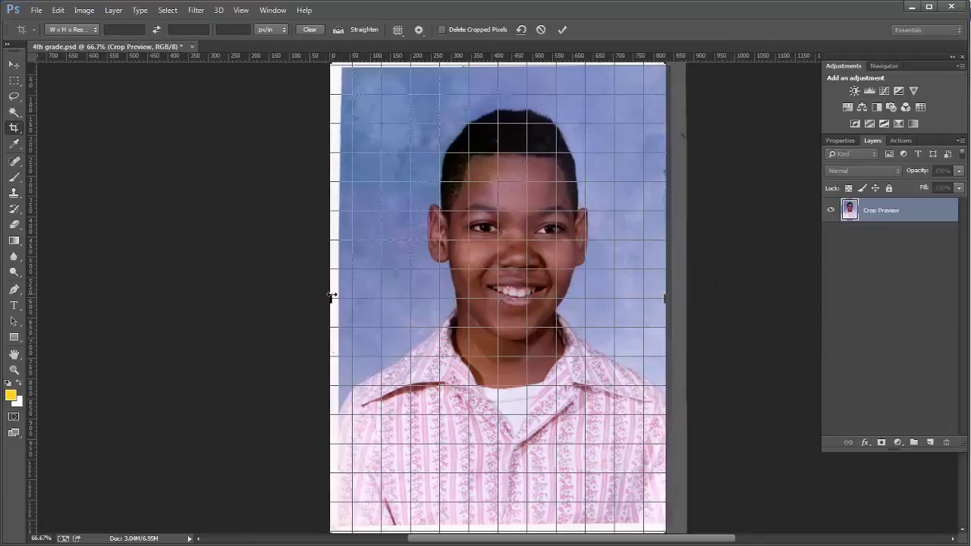
pyautogui.moveTo(333, 298); pyautogui.dragTo(339, 297)
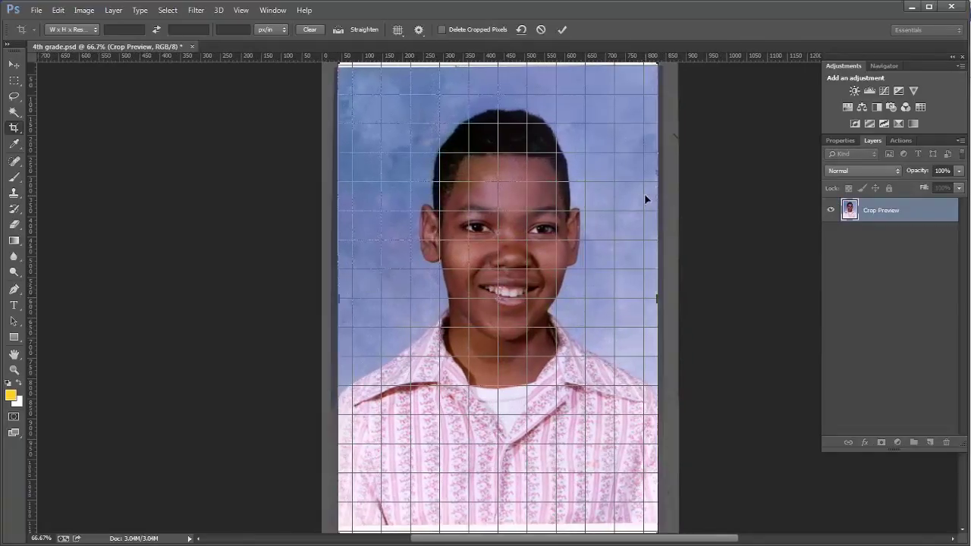
pyautogui.moveTo(657, 298); pyautogui.dragTo(655, 298)
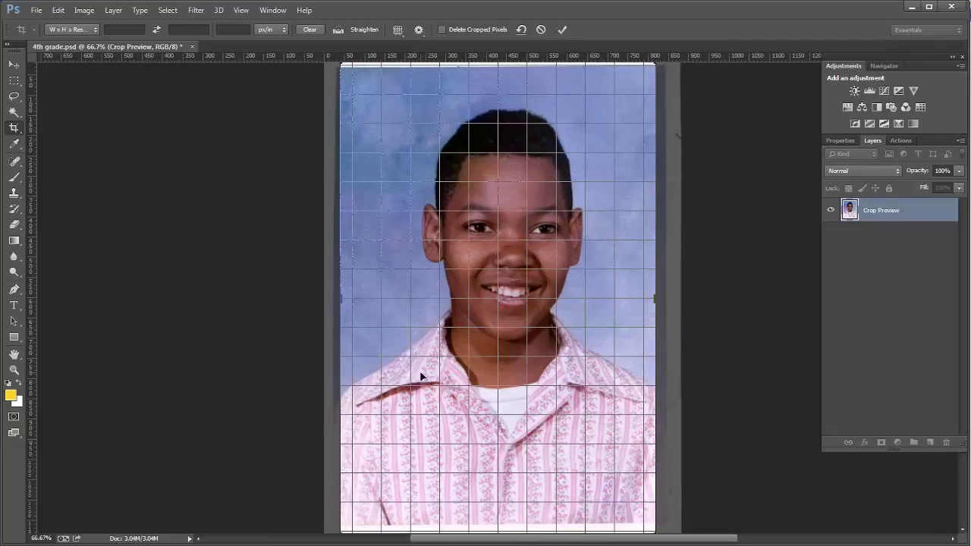
# - Trim the white borders off the photo's lower and upper edges and apply the crop
pyautogui.scroll(-2, 459, 345)
pyautogui.scroll(-1, 458, 345)
pyautogui.moveTo(490, 471); pyautogui.dragTo(490, 458)
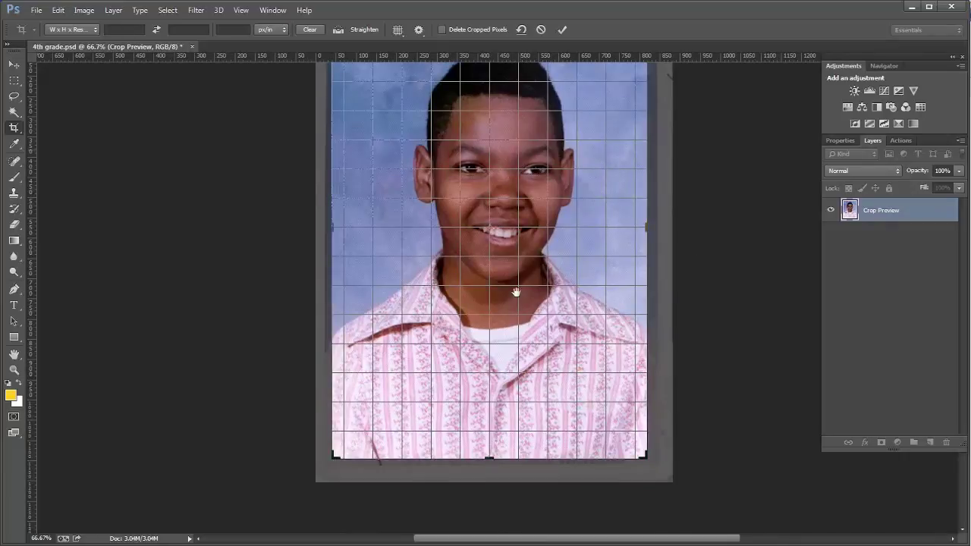
pyautogui.moveTo(515, 292); pyautogui.dragTo(509, 320)
pyautogui.moveTo(483, 144); pyautogui.dragTo(483, 152)
pyautogui.click(562, 30)
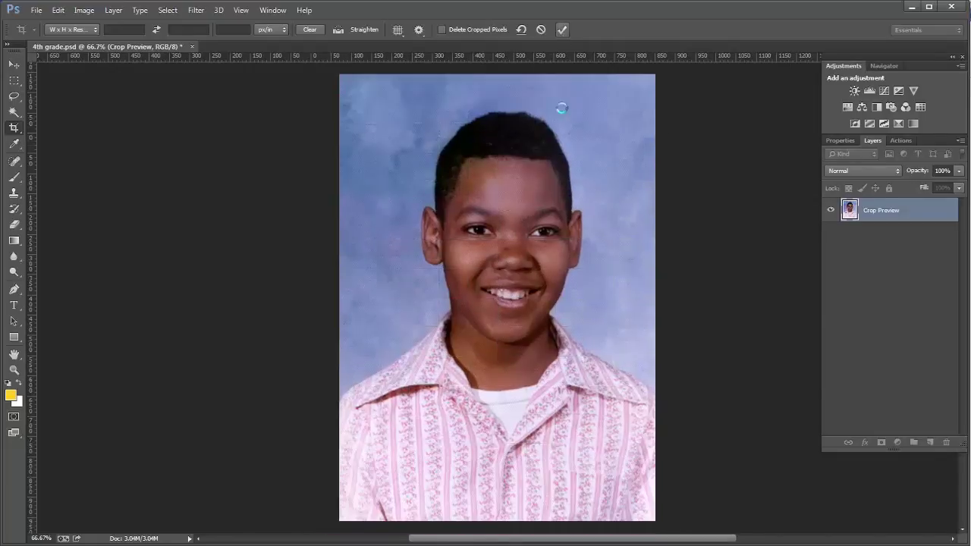
# - Add a new layer above Curves 3 and fill it with the default black foreground colour
pyautogui.press('z')
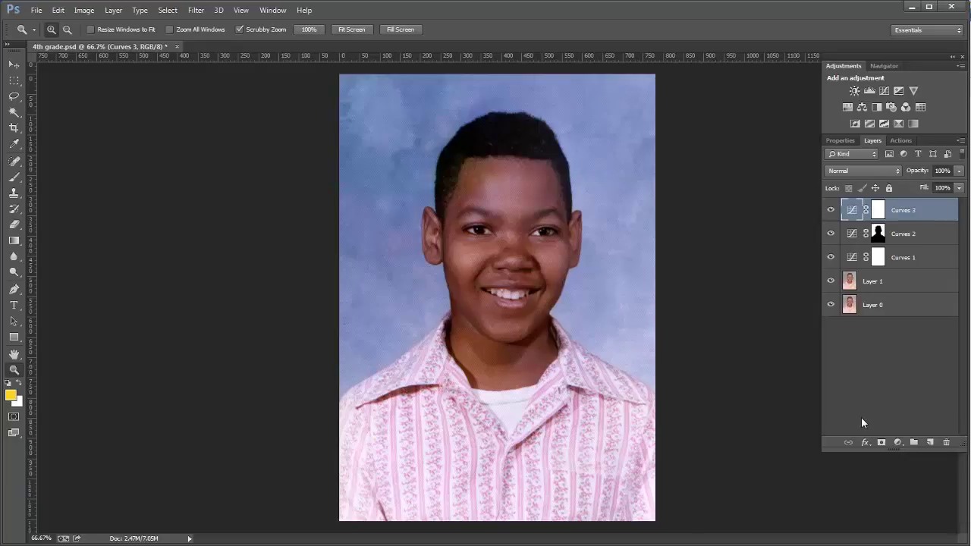
pyautogui.click(928, 444)
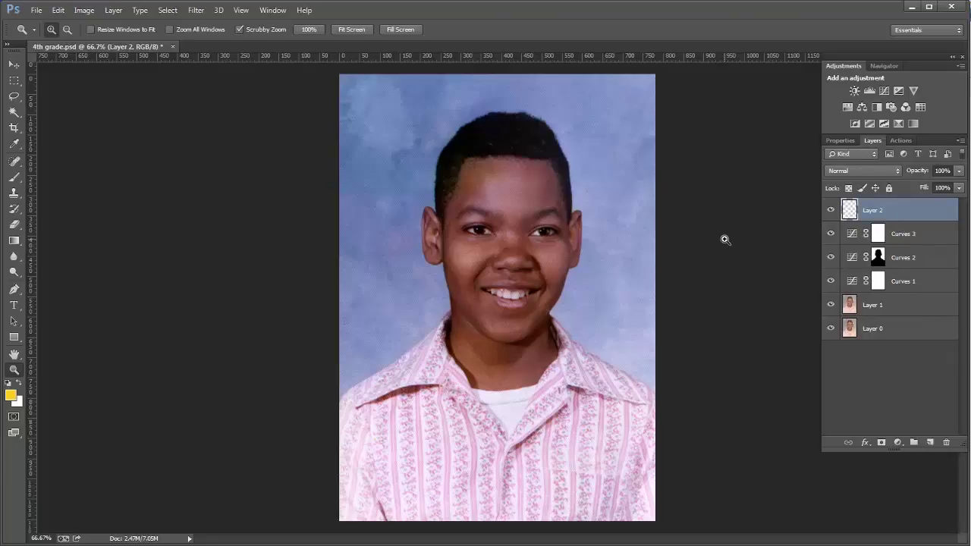
pyautogui.press('d')
pyautogui.hotkey('alt', 'BackSpace')
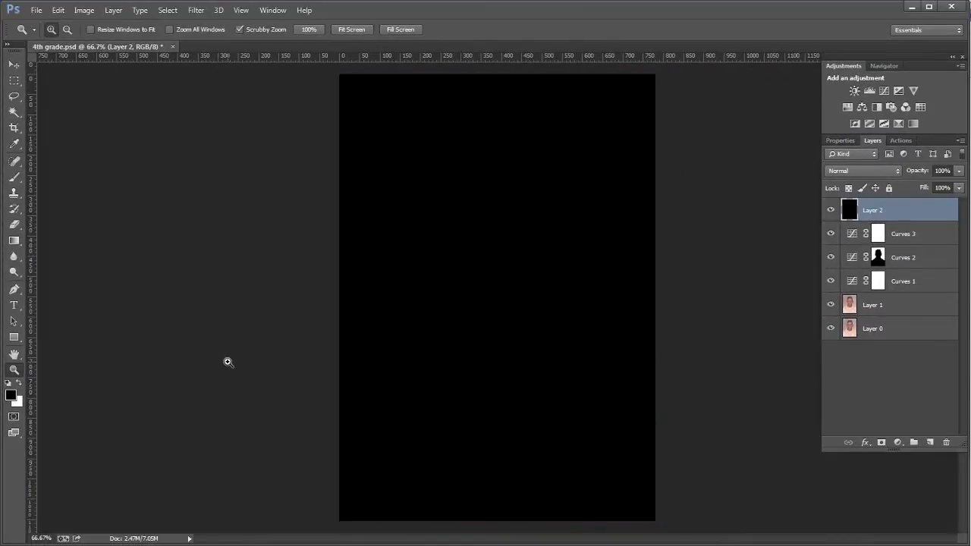
# - Make an elliptical selection nearly filling the canvas and feather it by about 118 px with Refine Edge
pyautogui.click(13, 81)
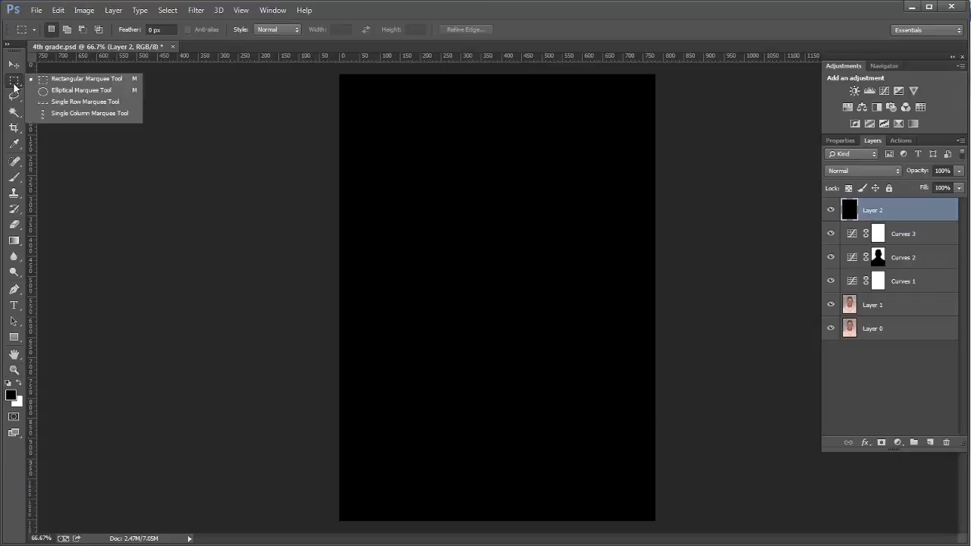
pyautogui.click(57, 92)
pyautogui.moveTo(370, 96); pyautogui.dragTo(651, 504)
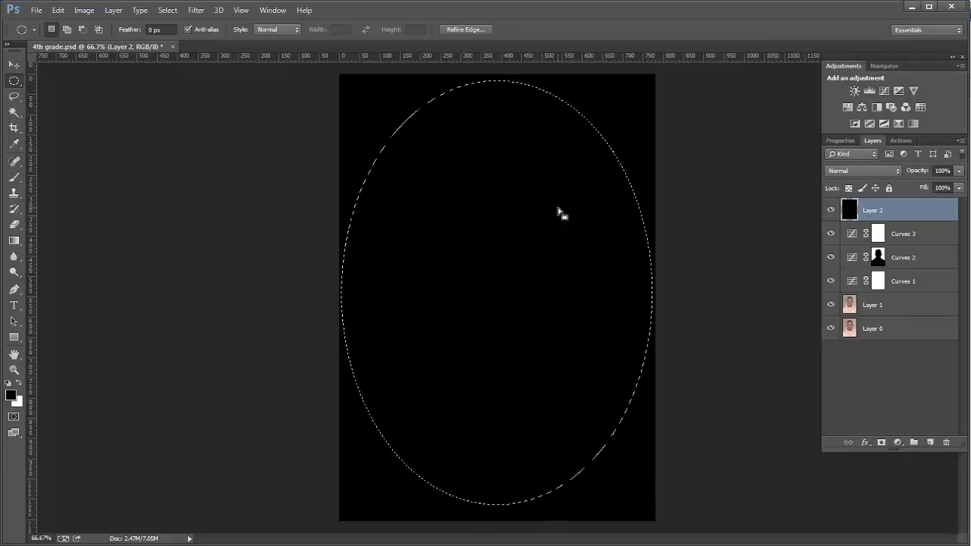
pyautogui.click(462, 30)
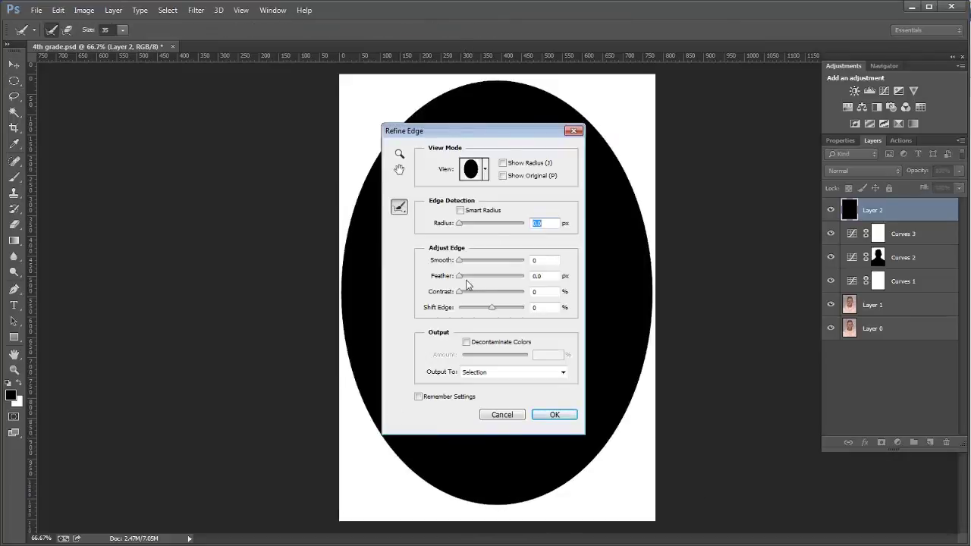
pyautogui.moveTo(457, 278); pyautogui.dragTo(503, 279)
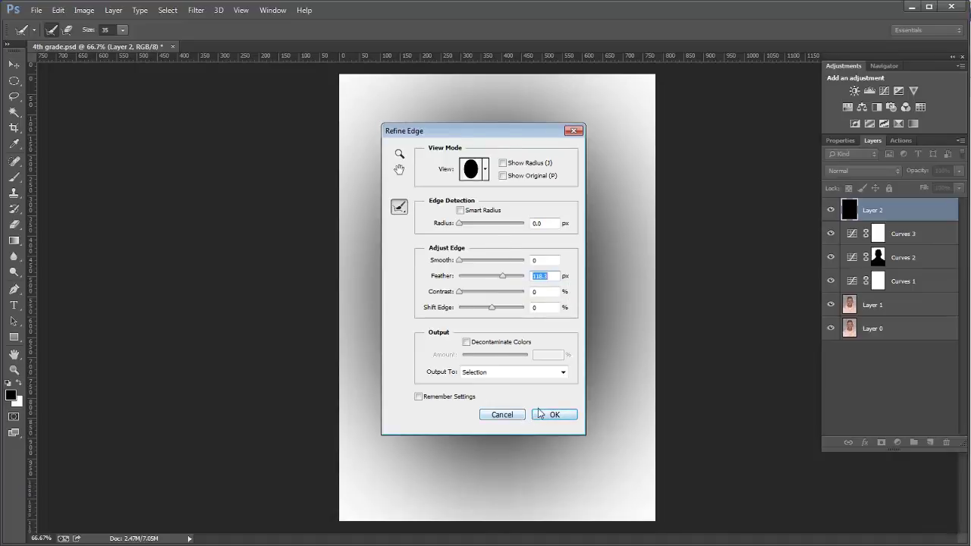
pyautogui.click(565, 414)
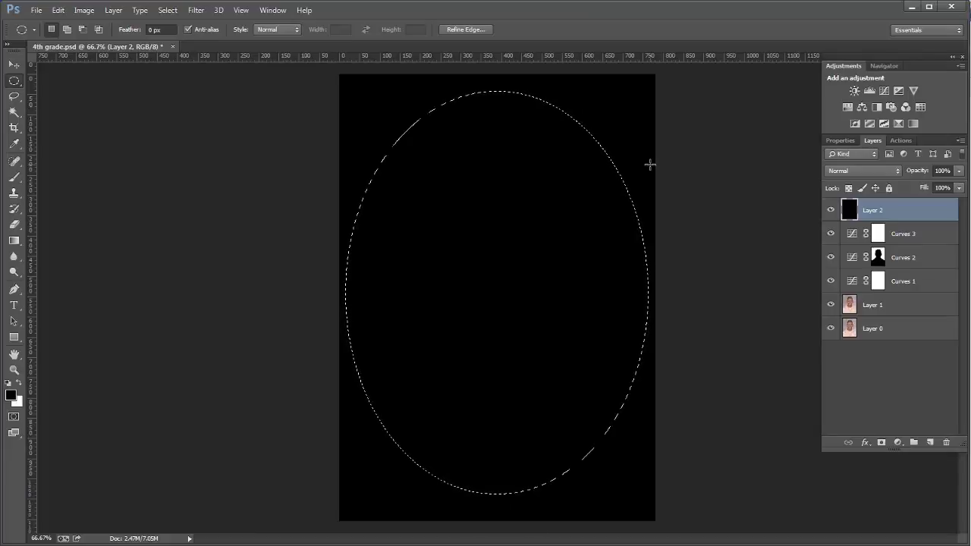
# - Delete the black fill inside the feathered oval to form a vignette and lower that layer's opacity to 37%
pyautogui.press('Delete')
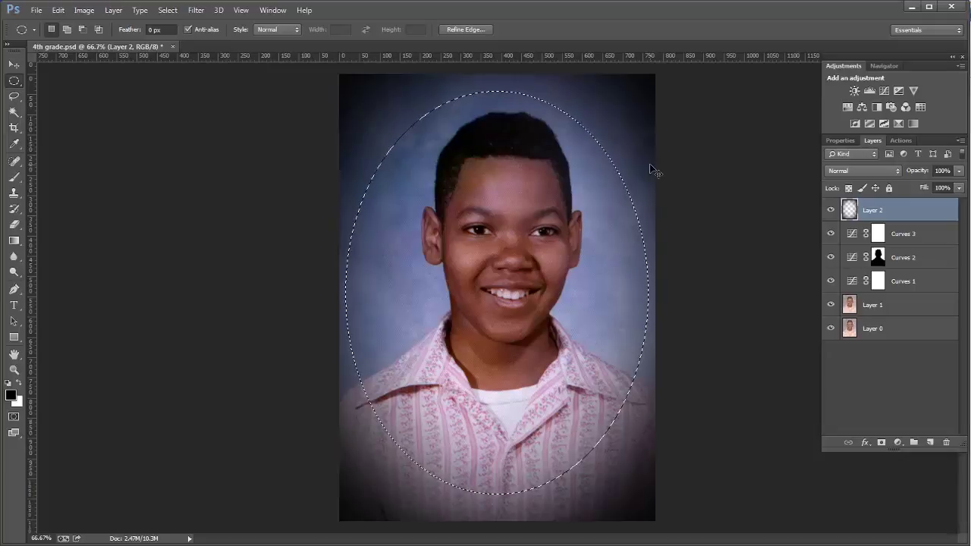
pyautogui.hotkey('ctrl', 'd')
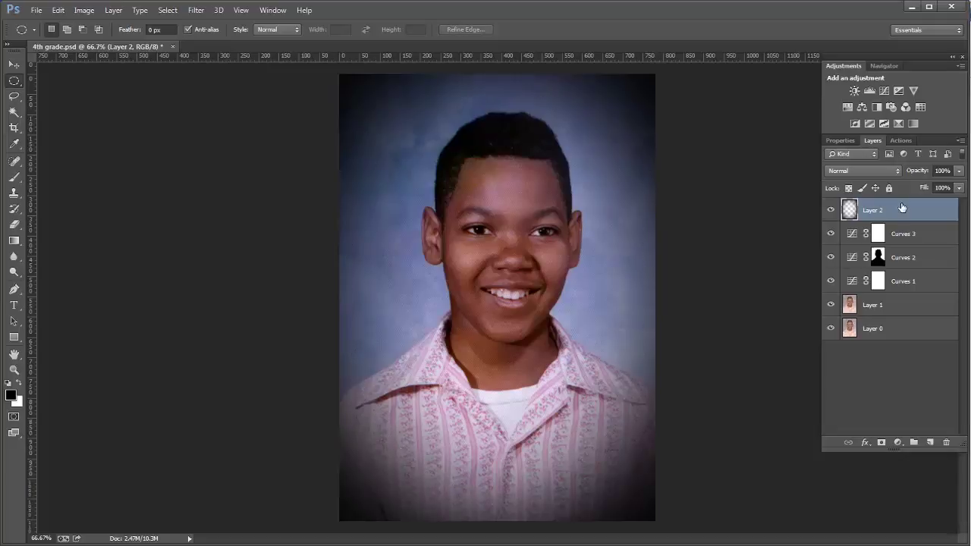
pyautogui.moveTo(921, 175); pyautogui.dragTo(810, 175)
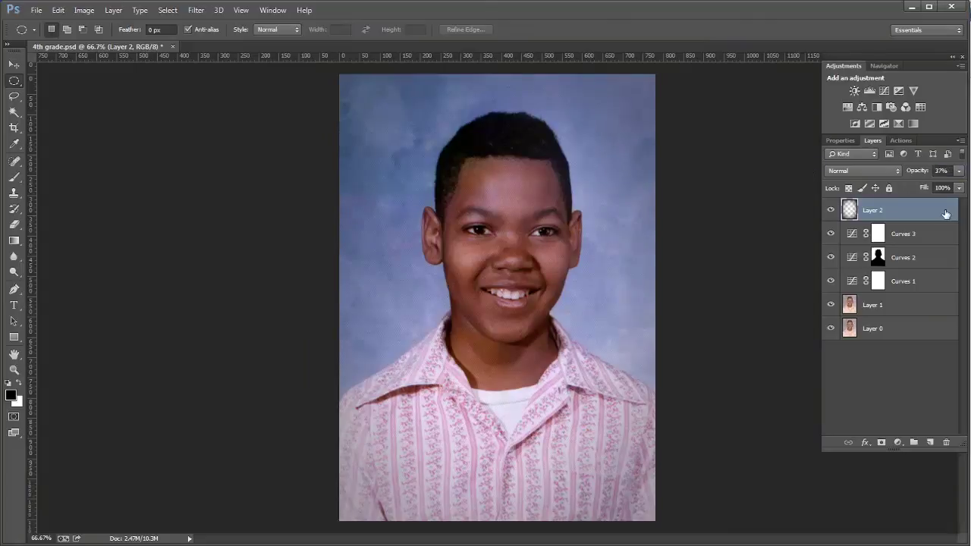
# - Compare the photo with and without the vignette, and the original Layer 0 alone against the full restoration
pyautogui.click(832, 211)
pyautogui.click(831, 211)
pyautogui.keyDown('alt'); pyautogui.click(831, 330); pyautogui.keyUp('alt')
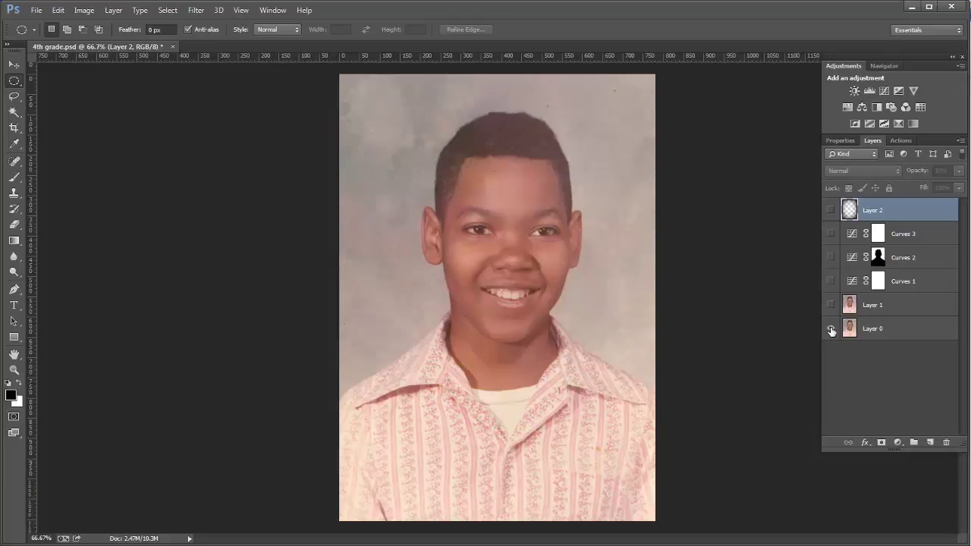
pyautogui.keyDown('alt'); pyautogui.click(831, 329); pyautogui.keyUp('alt')
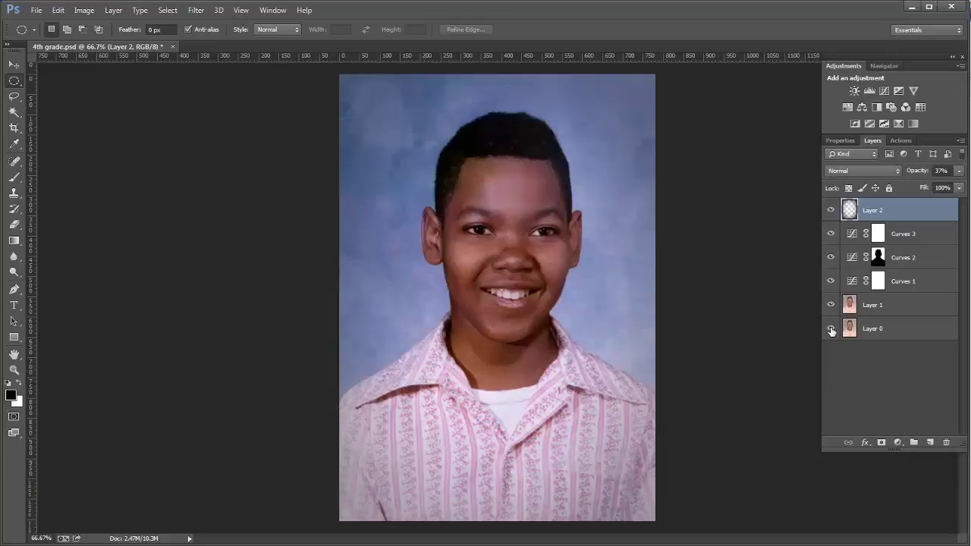